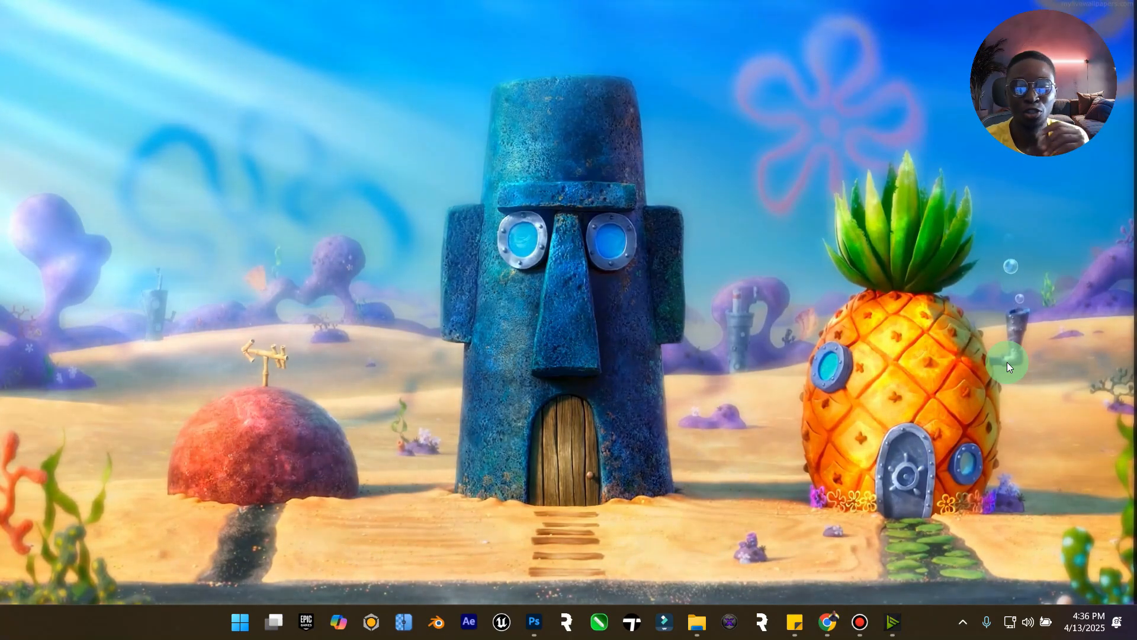
- Open the green Heineken poster image from the Downloads folder, examine its design, and close the viewer
{"action": "left_click", "coordinate": [835, 626]}
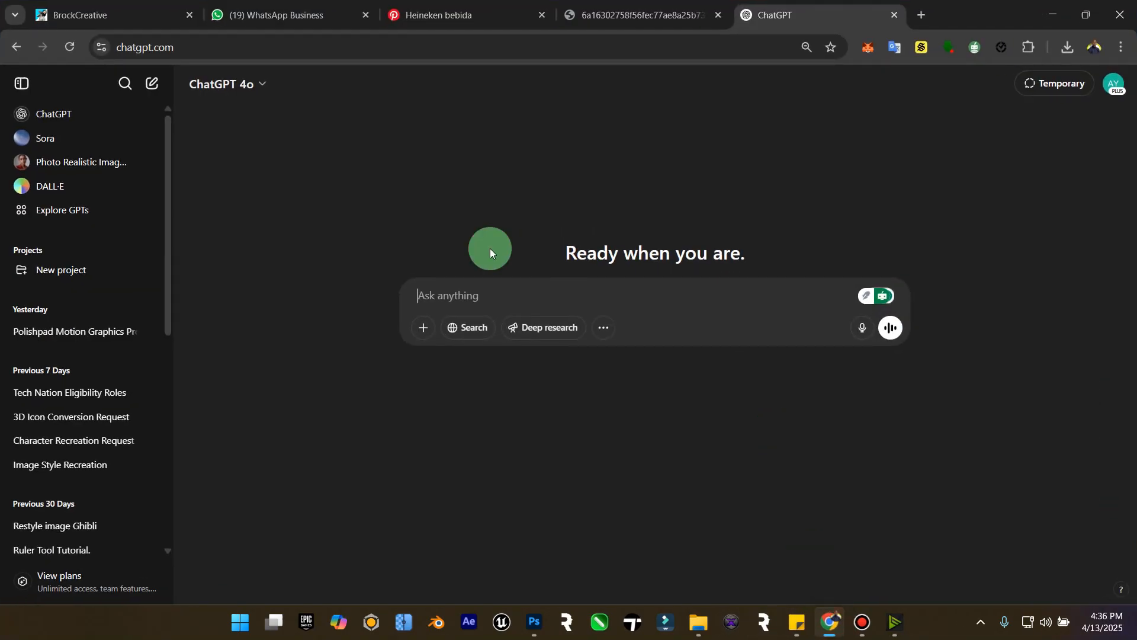
{"action": "mouse_move", "coordinate": [702, 616]}
{"action": "left_click", "coordinate": [729, 568]}
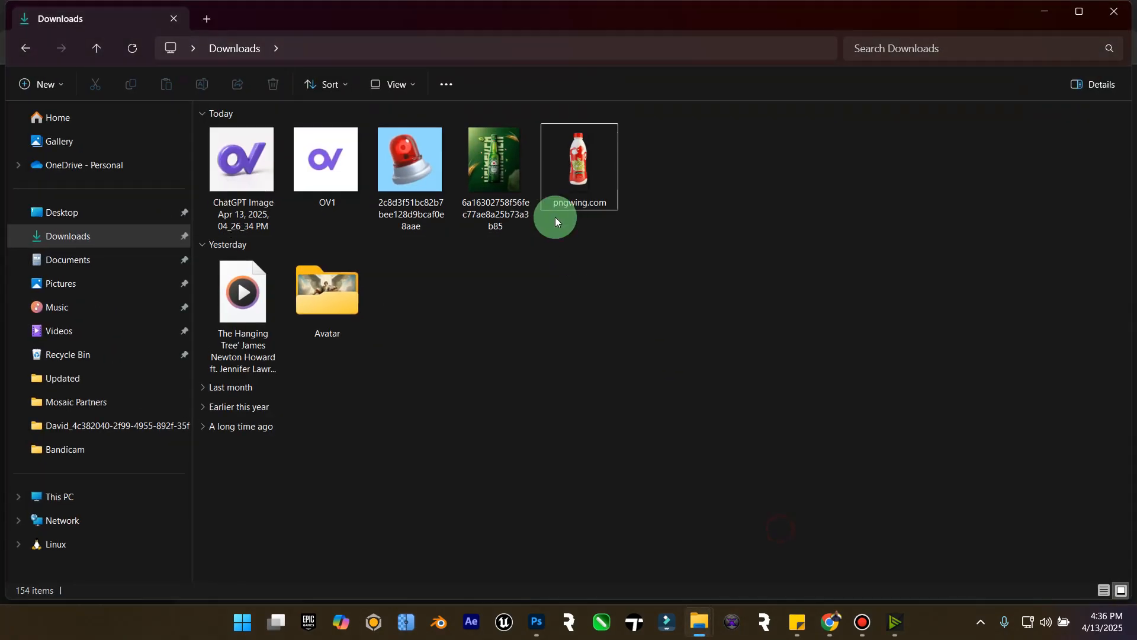
{"action": "double_click", "coordinate": [513, 171]}
{"action": "left_click", "coordinate": [815, 38]}
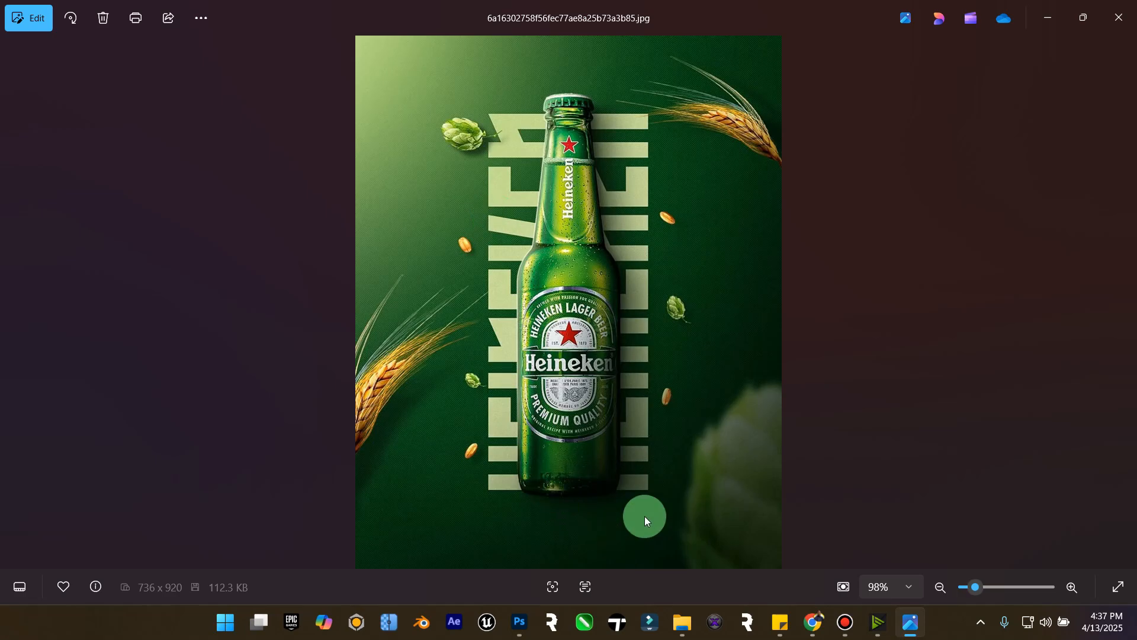
{"action": "left_click", "coordinate": [832, 624]}
{"action": "left_click", "coordinate": [832, 624]}
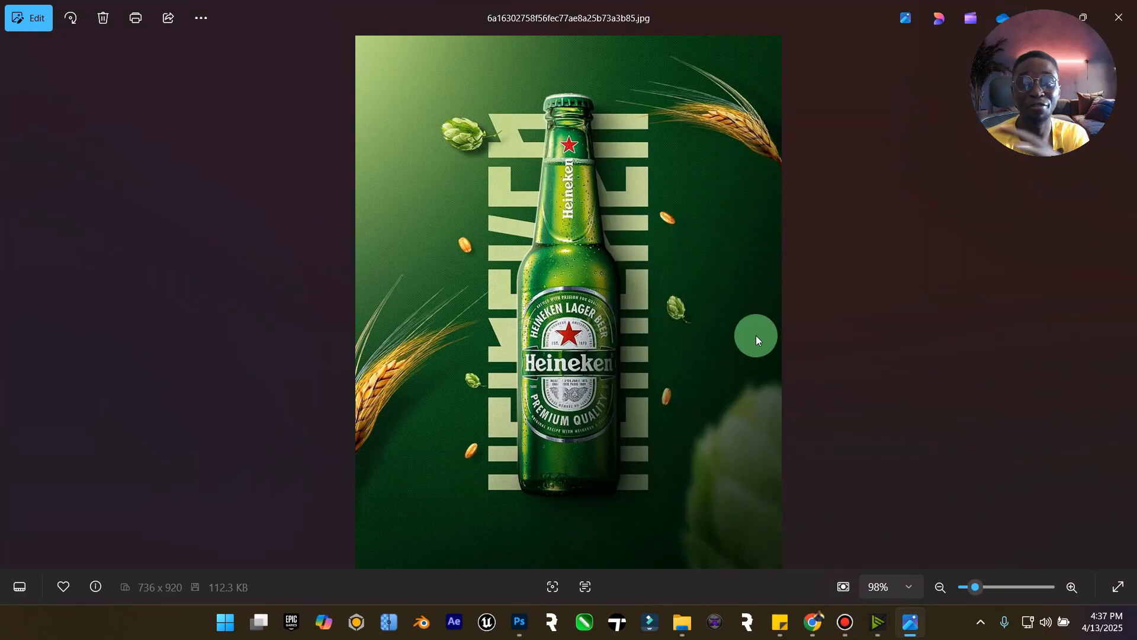
{"action": "left_click", "coordinate": [1054, 15]}
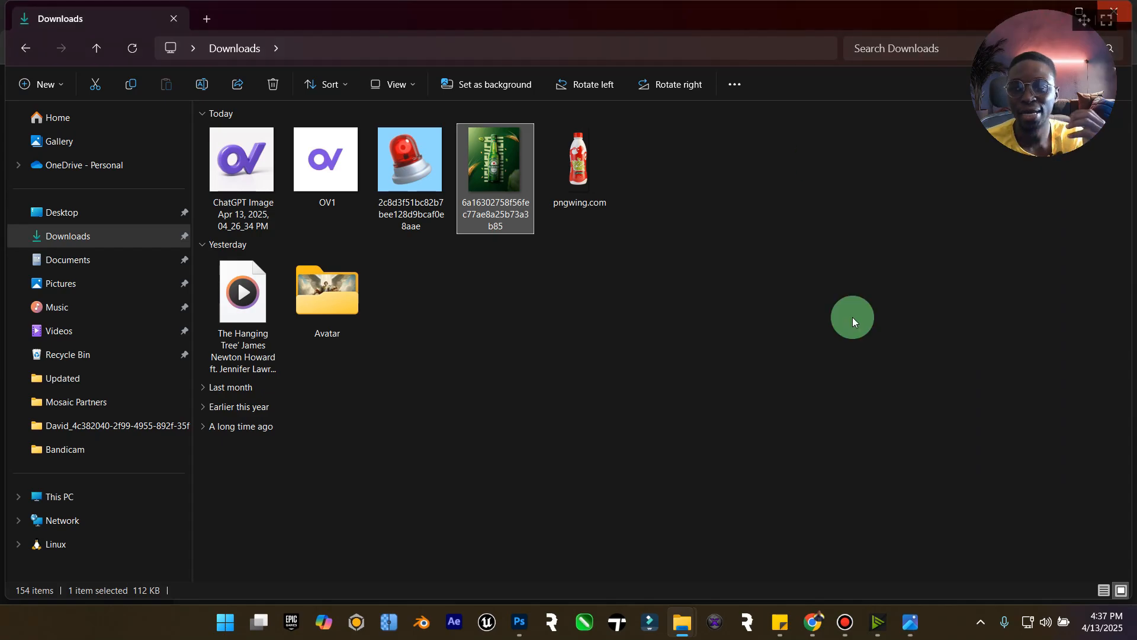
{"action": "left_click", "coordinate": [910, 622]}
{"action": "left_click", "coordinate": [1094, 34]}
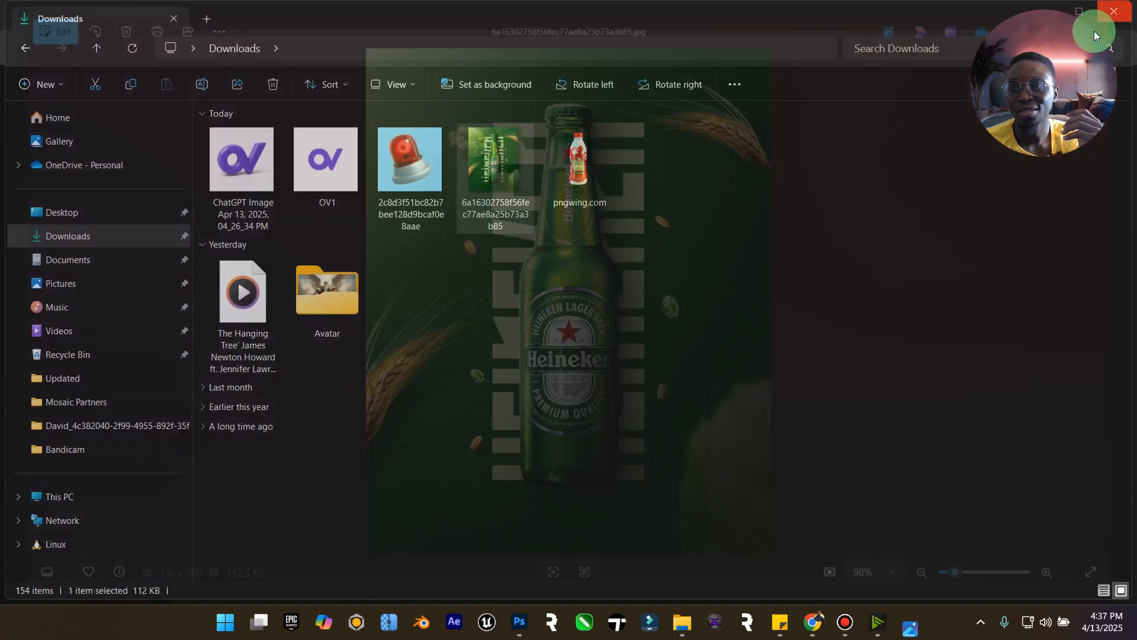
- Switch to ChatGPT in the browser and attach the green Heineken poster image from Downloads to the new chat
{"action": "left_click", "coordinate": [829, 622]}
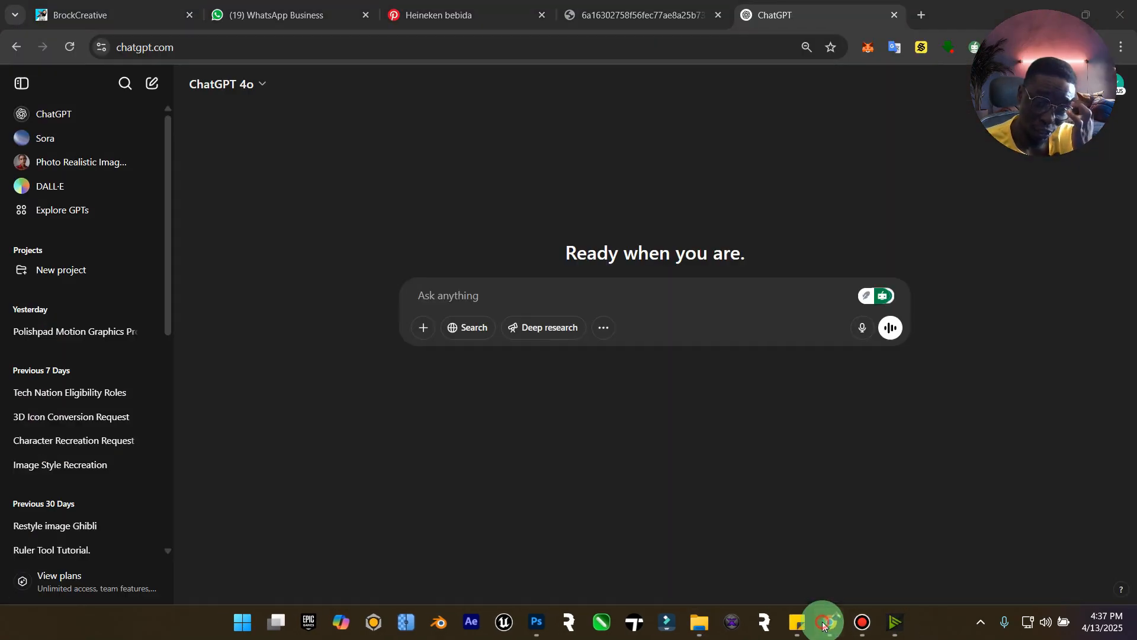
{"action": "left_click", "coordinate": [421, 342]}
{"action": "left_click", "coordinate": [515, 290]}
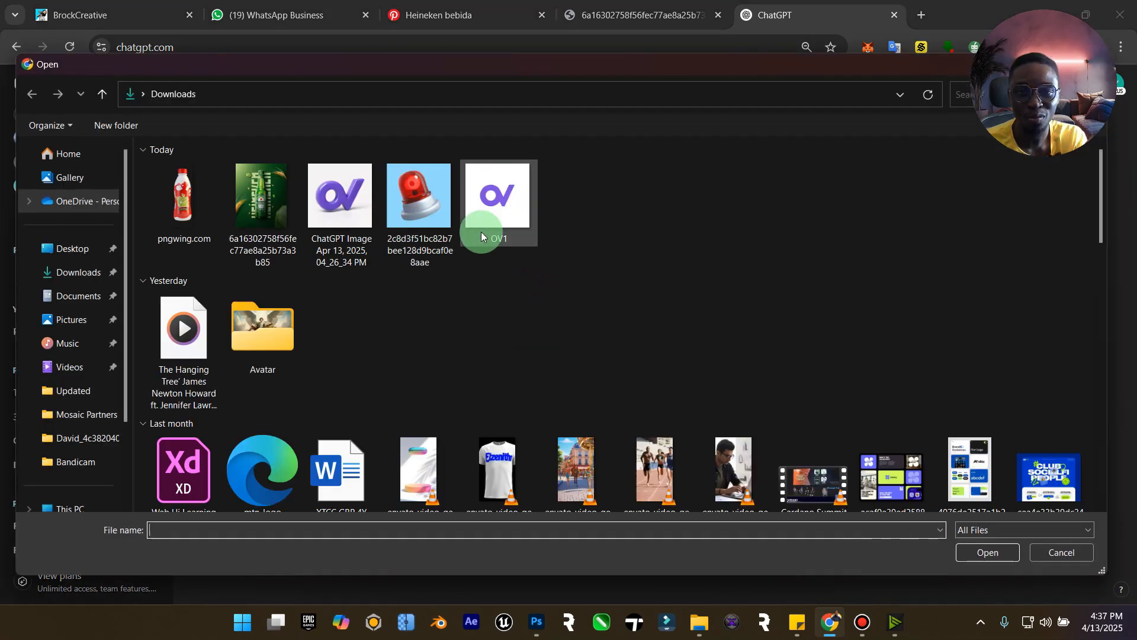
{"action": "left_click", "coordinate": [263, 207]}
{"action": "double_click", "coordinate": [239, 214]}
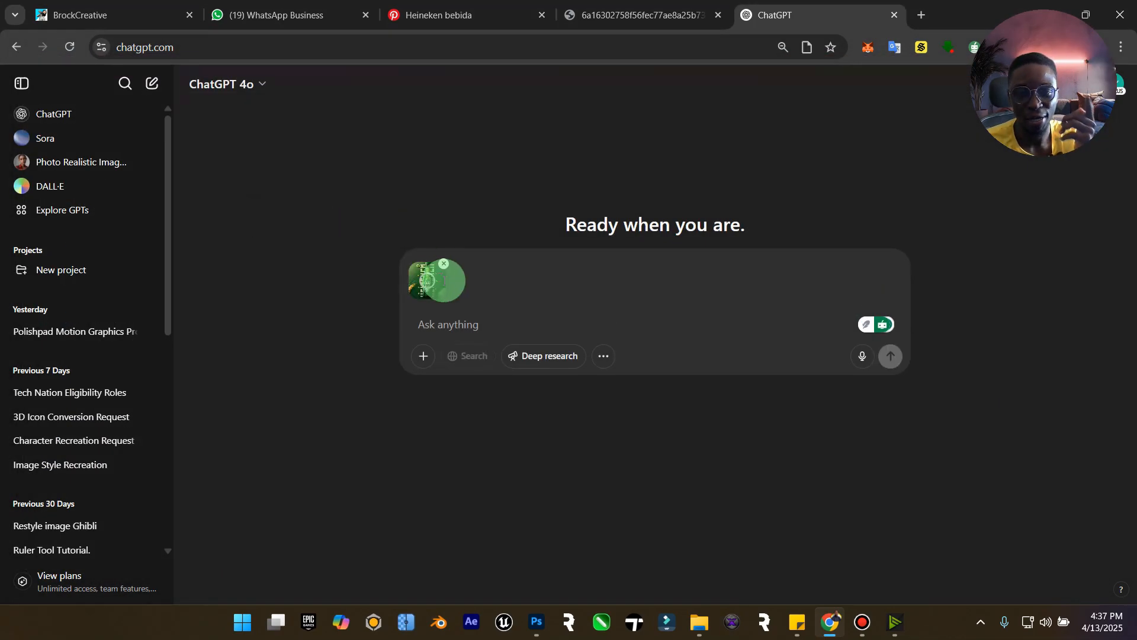
- Attach the red bottle image pngwing.com from Downloads as the second image in the chat message
{"action": "left_click", "coordinate": [430, 356]}
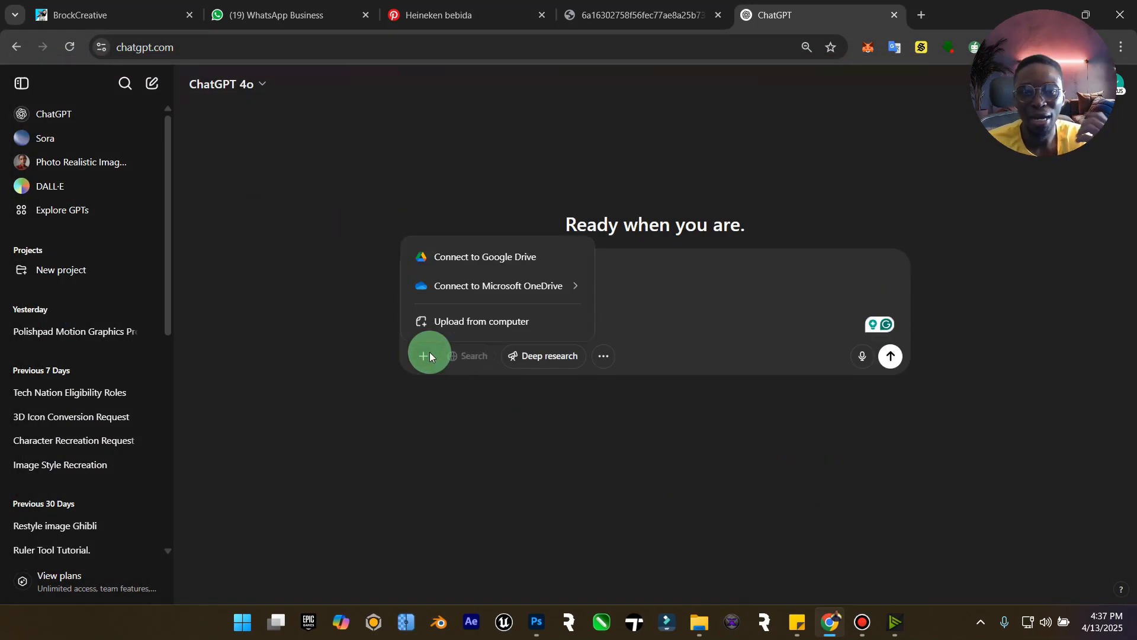
{"action": "left_click", "coordinate": [439, 322]}
{"action": "left_click", "coordinate": [183, 198]}
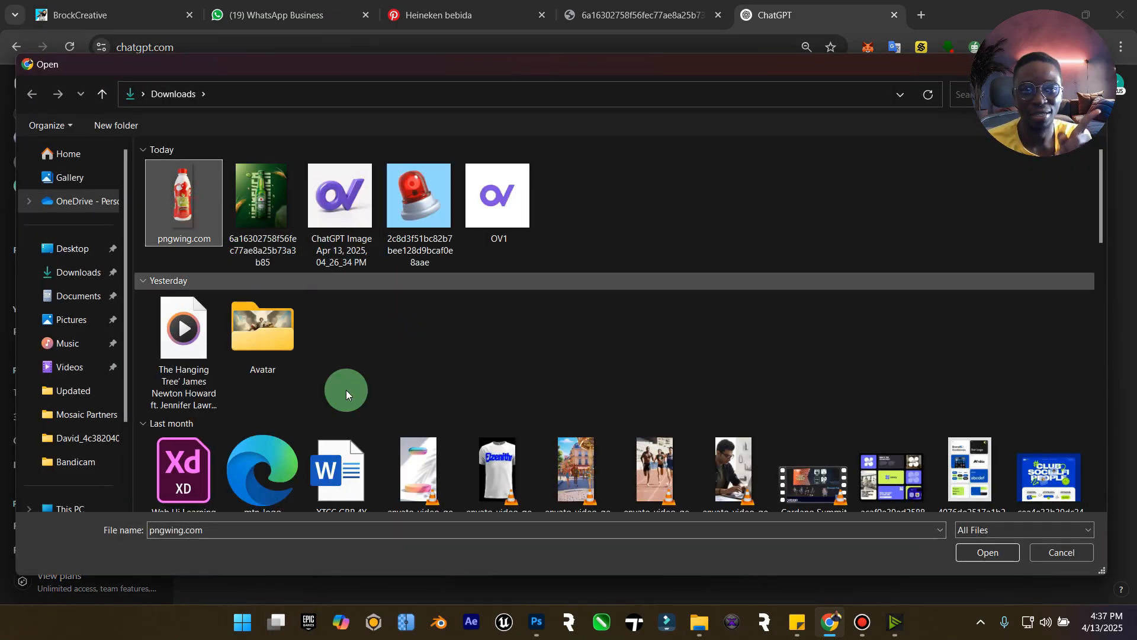
{"action": "left_click", "coordinate": [1000, 554]}
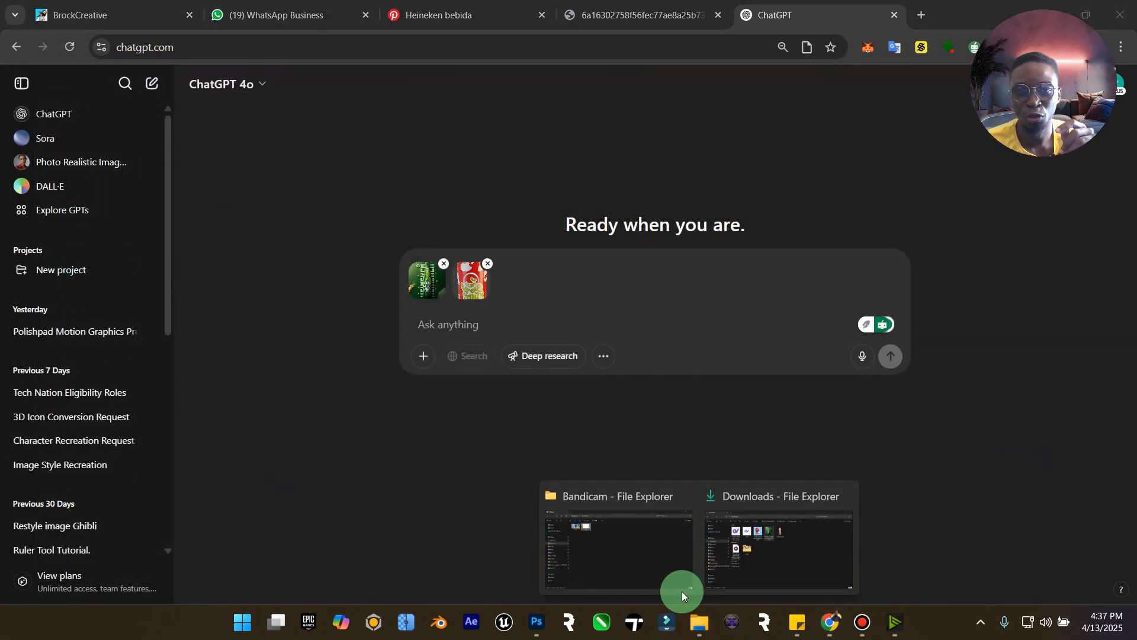
- Open pngwing.com from the Downloads folder, examine the Yogo milk bottle and its label, and close the viewer
{"action": "left_click", "coordinate": [744, 540]}
{"action": "left_click", "coordinate": [563, 187]}
{"action": "double_click", "coordinate": [563, 188]}
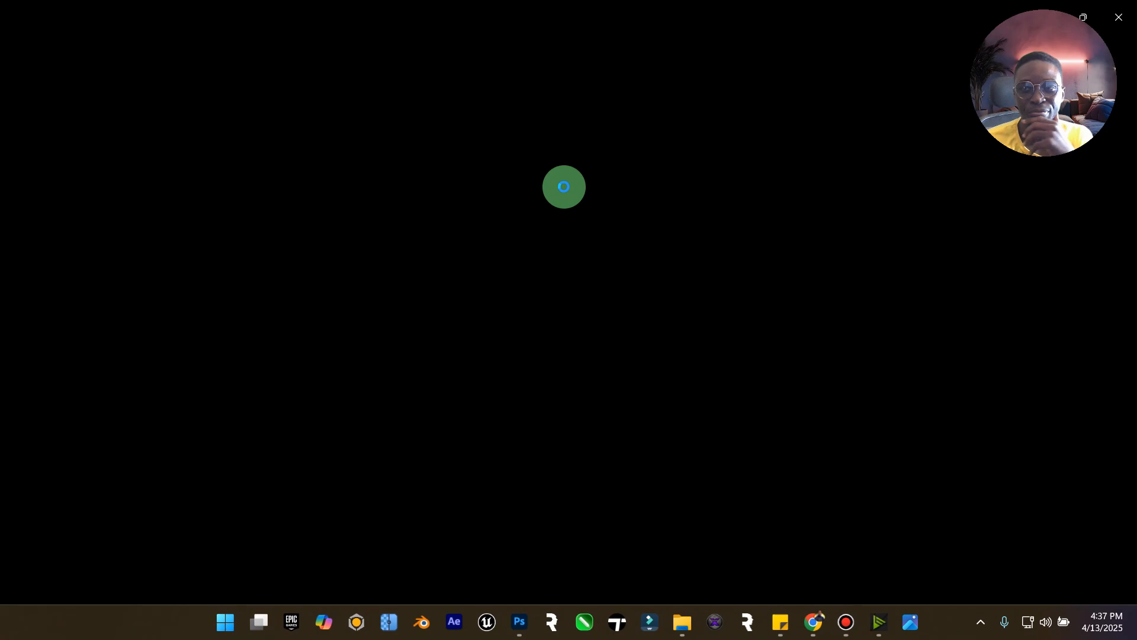
{"action": "scroll", "coordinate": [590, 388], "scroll_direction": "up", "scroll_amount": 5}
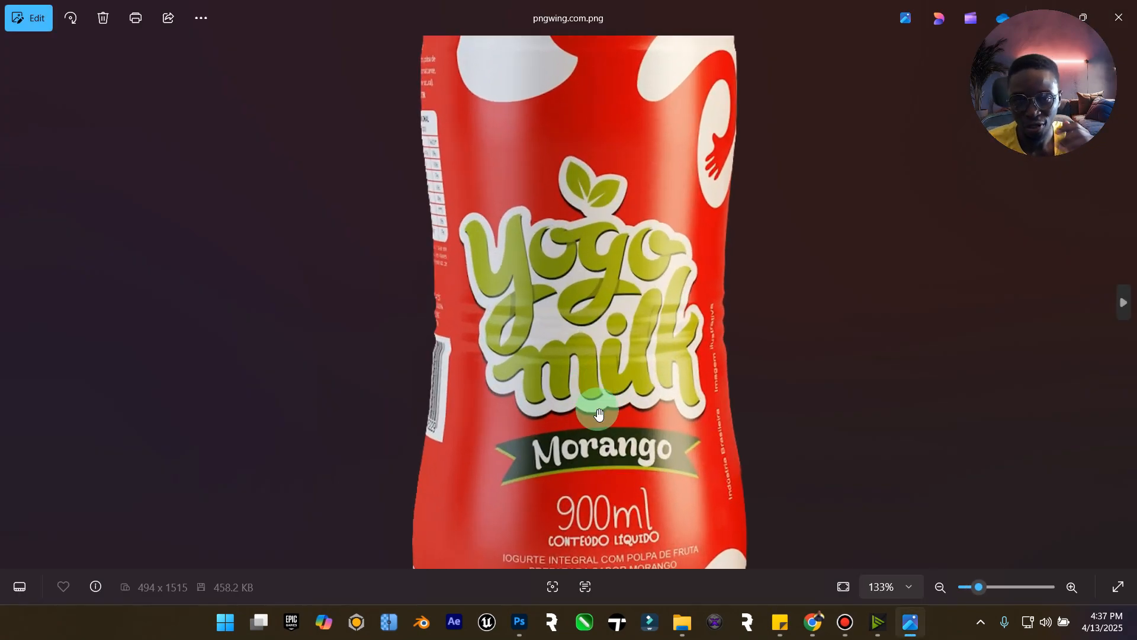
{"action": "scroll", "coordinate": [675, 317], "scroll_direction": "down", "scroll_amount": 5}
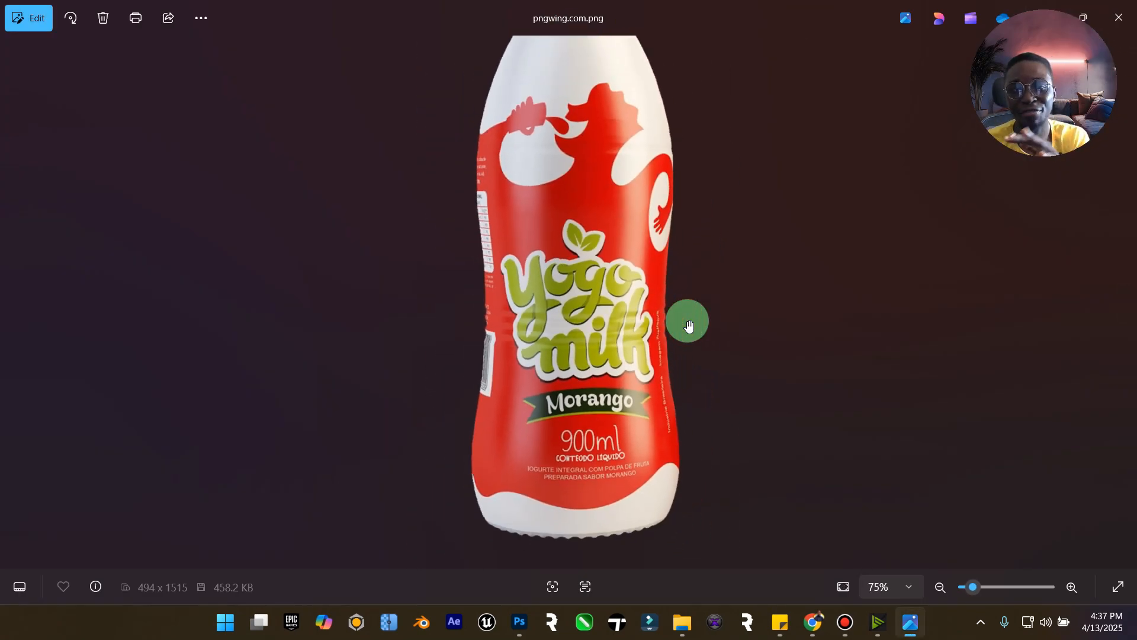
{"action": "scroll", "coordinate": [676, 329], "scroll_direction": "up", "scroll_amount": 1}
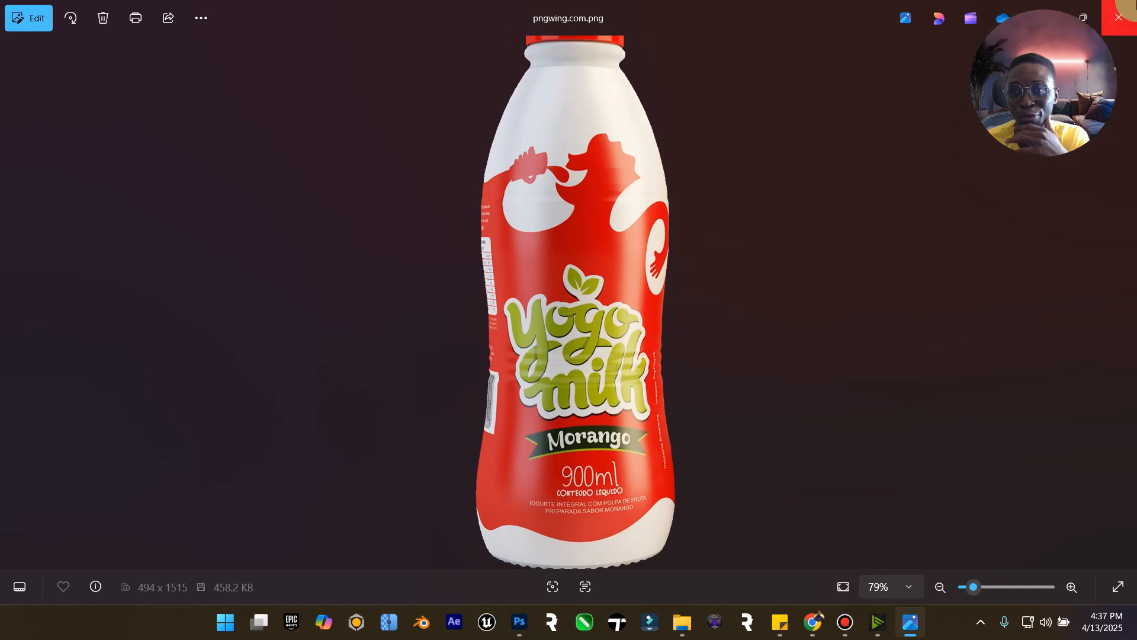
{"action": "left_click_drag", "start_coordinate": [1091, 25], "coordinate": [1097, 436]}
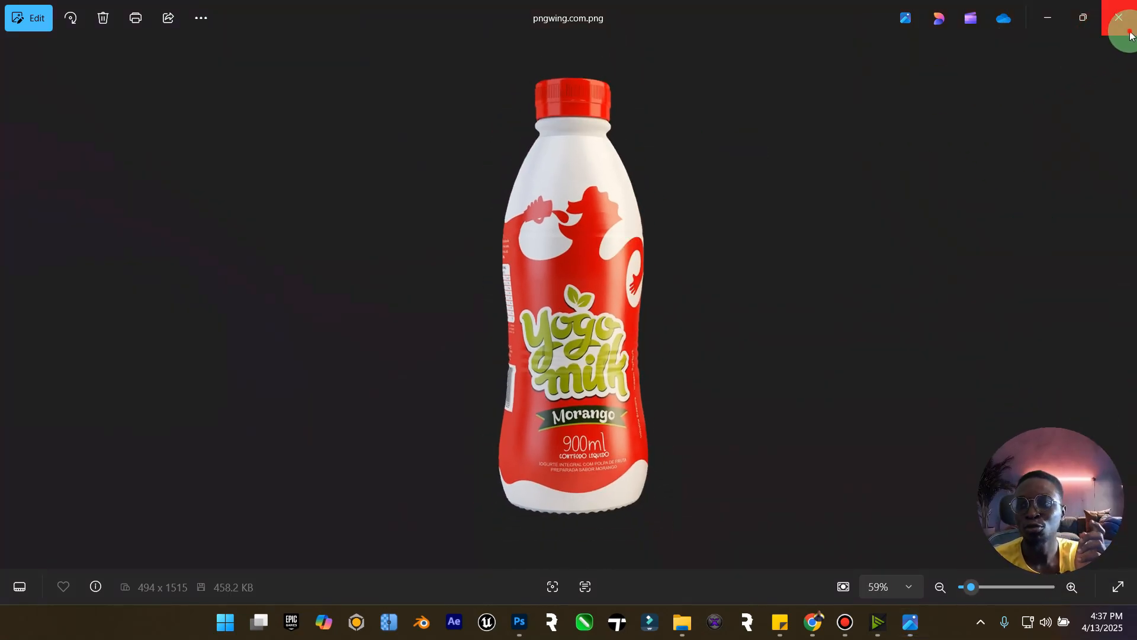
{"action": "left_click", "coordinate": [1119, 18]}
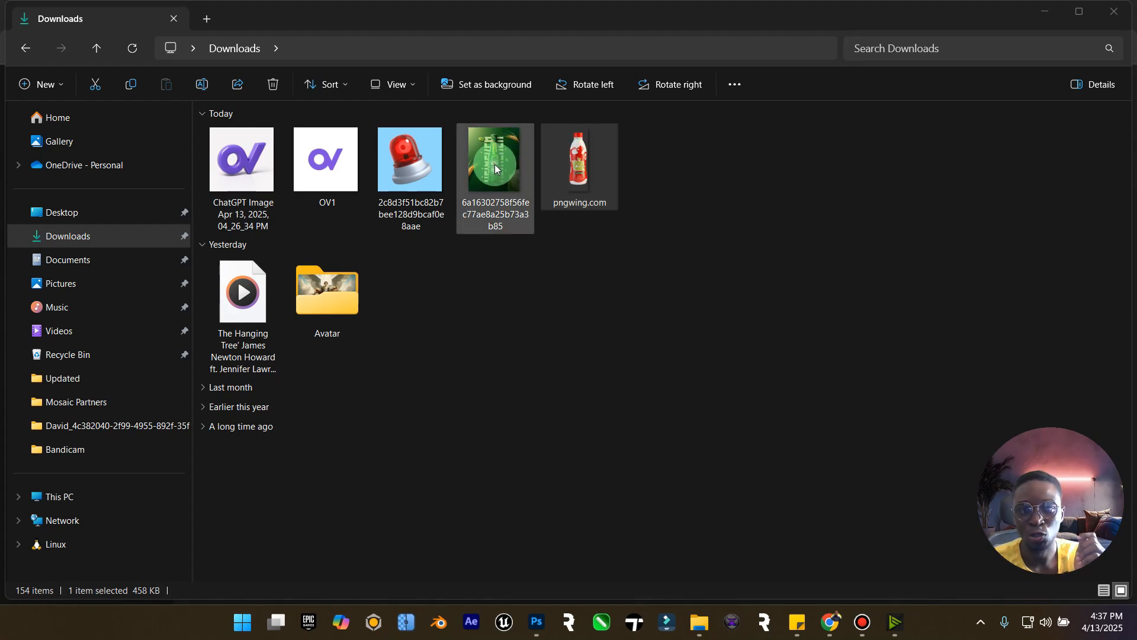
- Return to ChatGPT in the browser and begin the prompt with "Recreate the first image"
{"action": "left_click", "coordinate": [829, 623]}
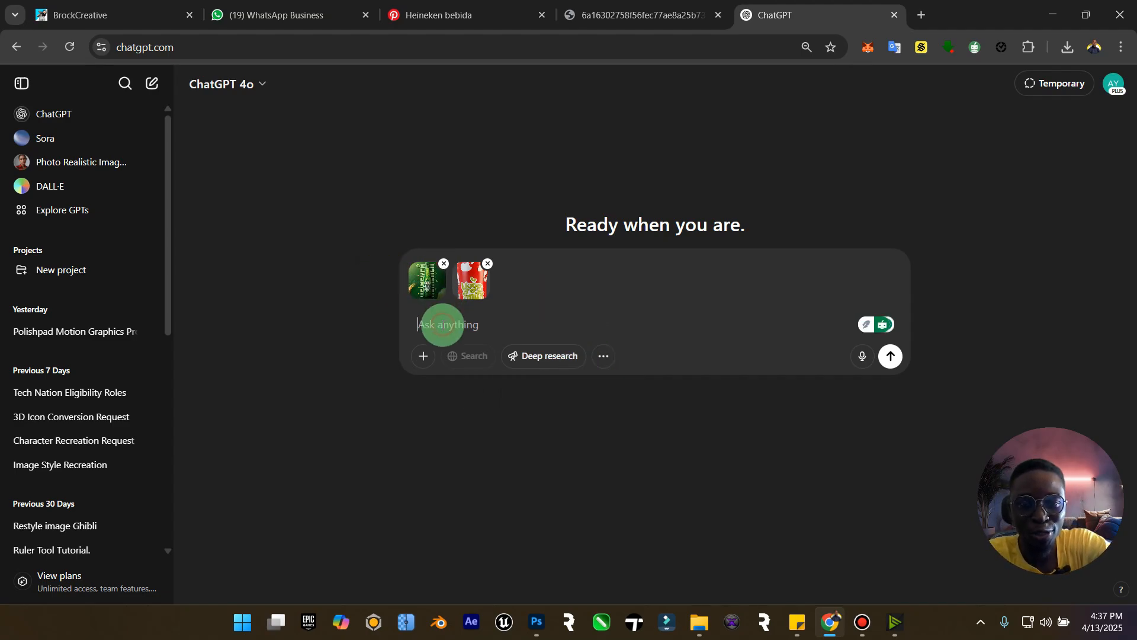
{"action": "key", "text": "Caps_Lock"}
{"action": "type", "text": "Recre"}
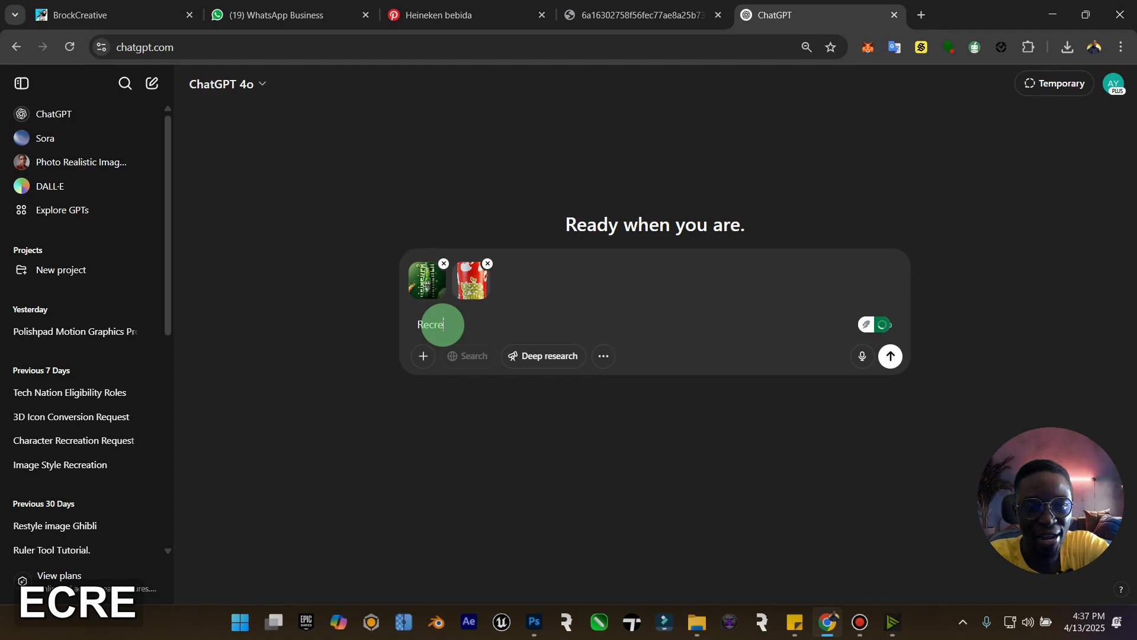
{"action": "type", "text": "ate the f"}
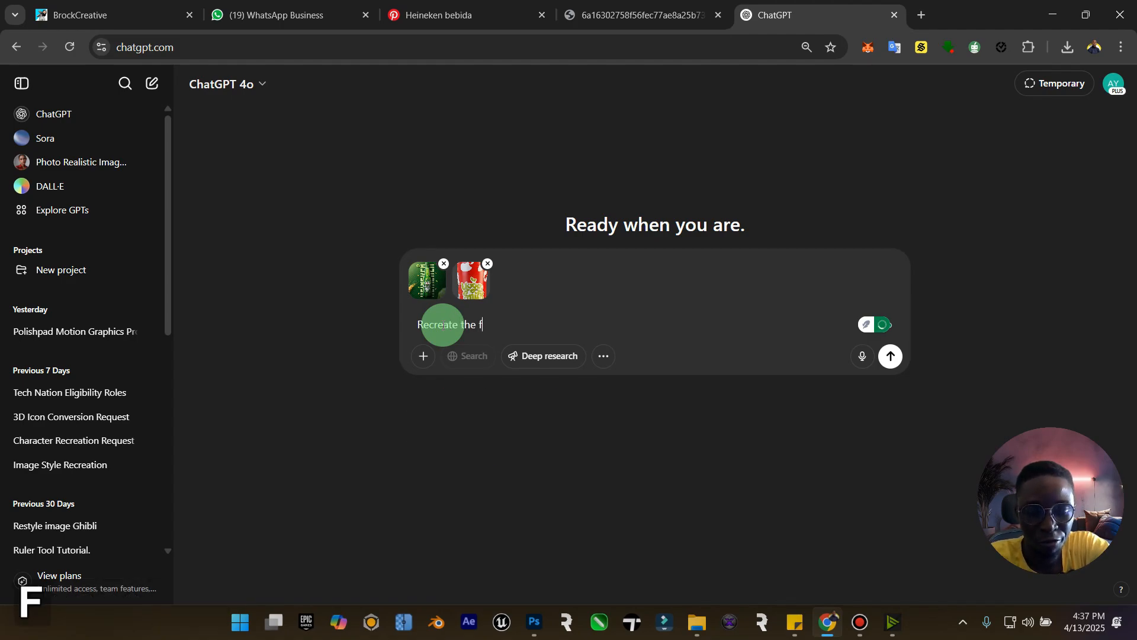
{"action": "type", "text": "irst image"}
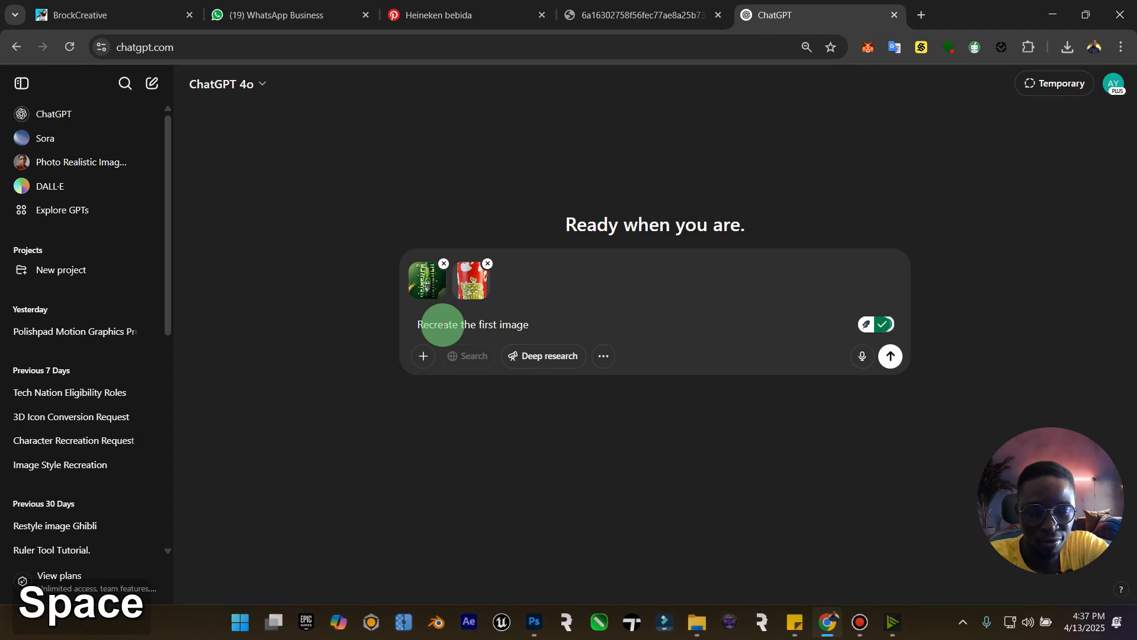
- Continue the prompt with ", replace the bottle with the second image"
{"action": "key", "text": "BackSpace"}
{"action": "type", "text": ", re"}
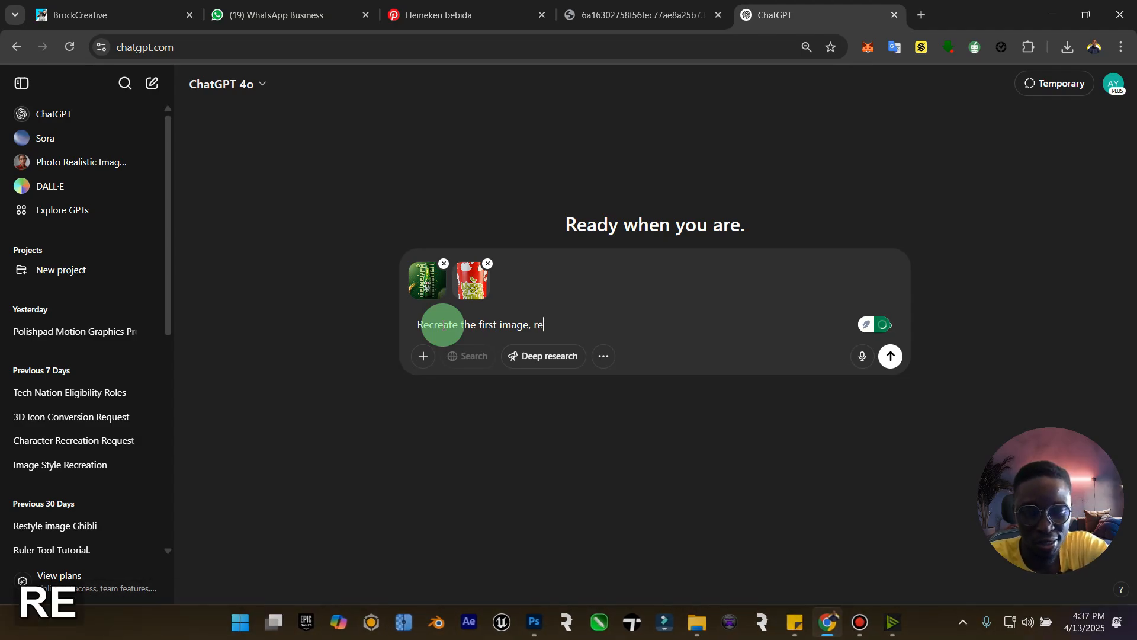
{"action": "type", "text": "place the"}
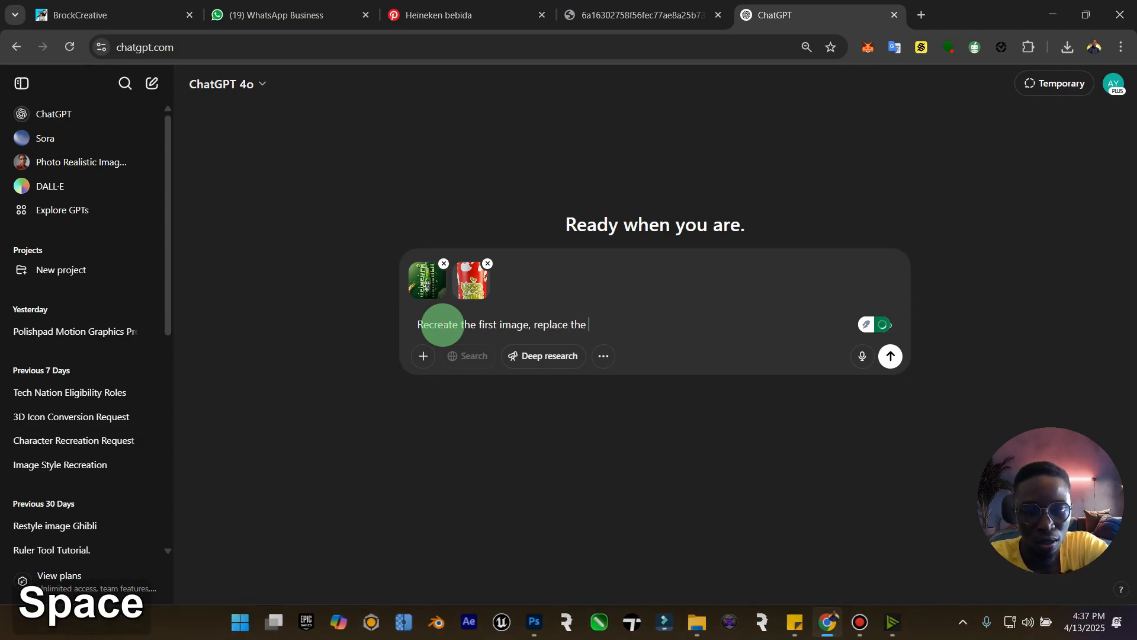
{"action": "type", "text": " bo"}
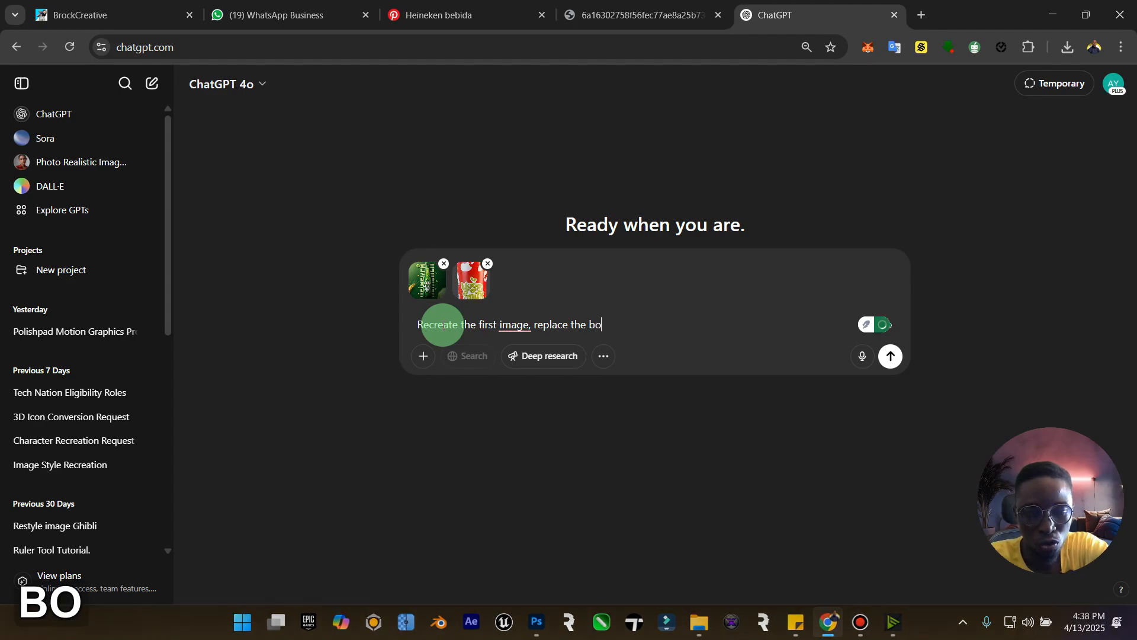
{"action": "type", "text": "th wi"}
{"action": "key", "text": "BackSpace"}
{"action": "key", "text": "BackSpace"}
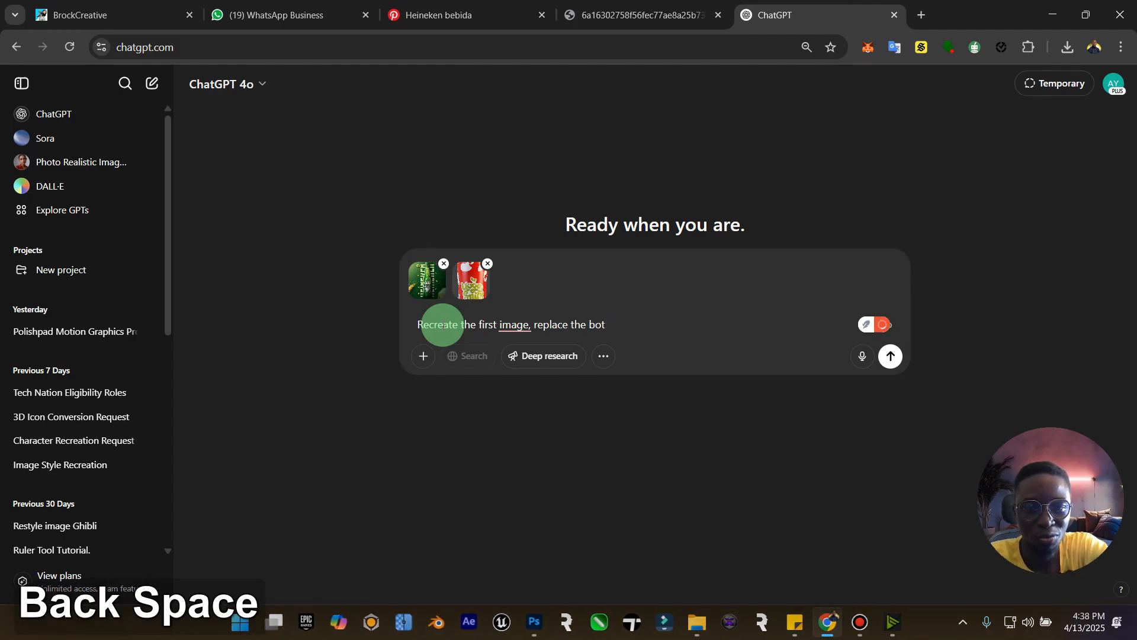
{"action": "type", "text": "tle w"}
{"action": "key", "text": "BackSpace"}
{"action": "type", "text": "e with the "}
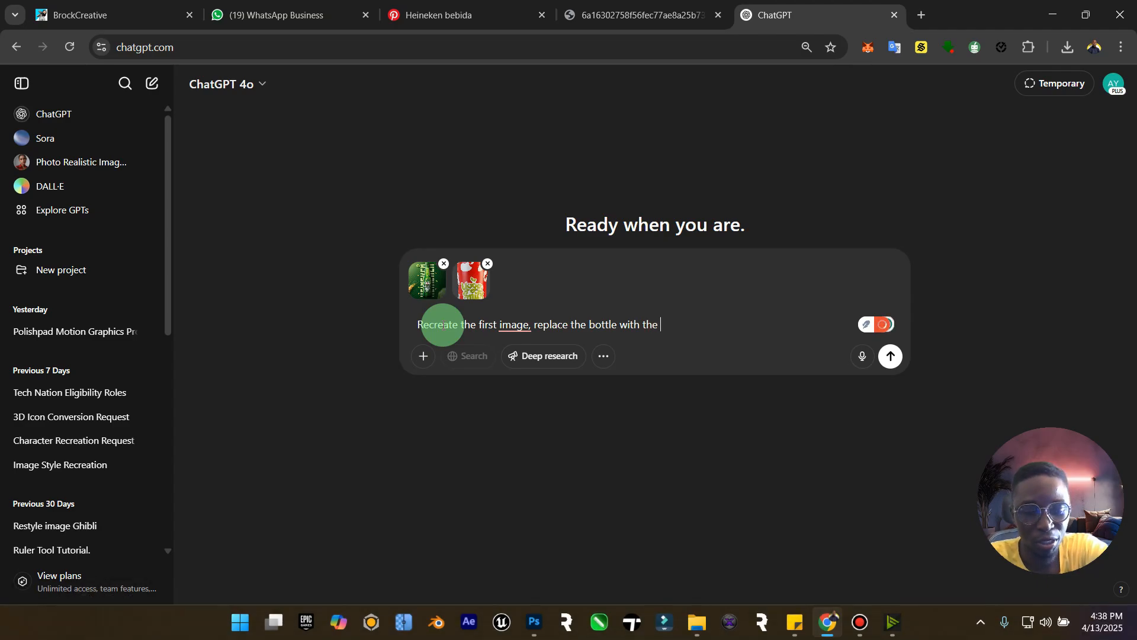
{"action": "type", "text": "second image"}
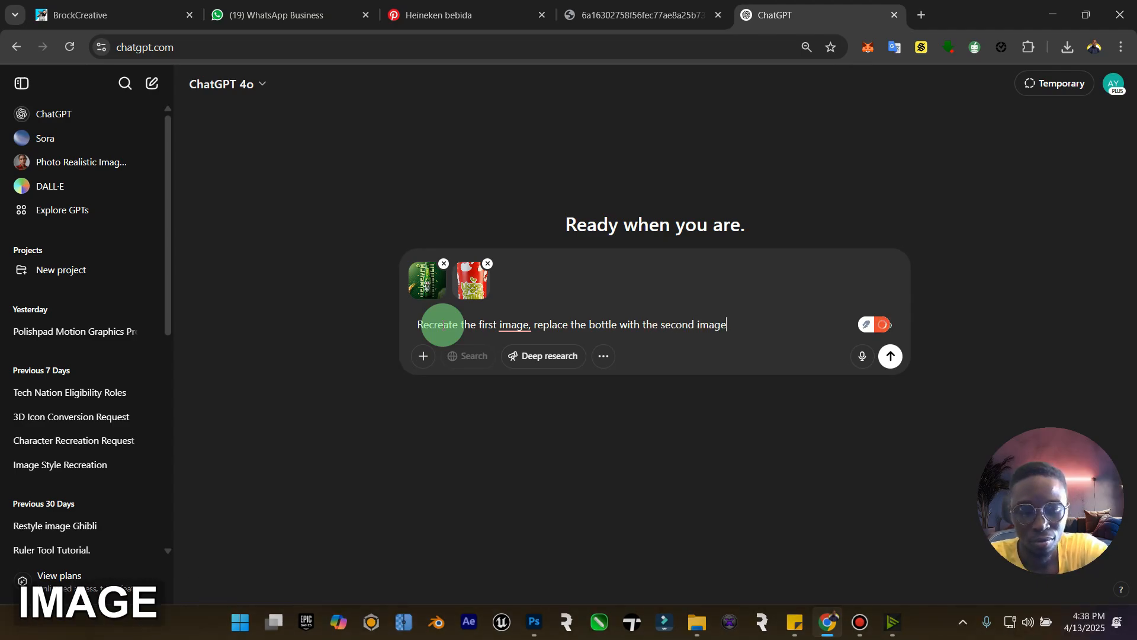
- Continue the prompt with ", and replace the elements on the design to strawberry element"
{"action": "type", "text": ", and "}
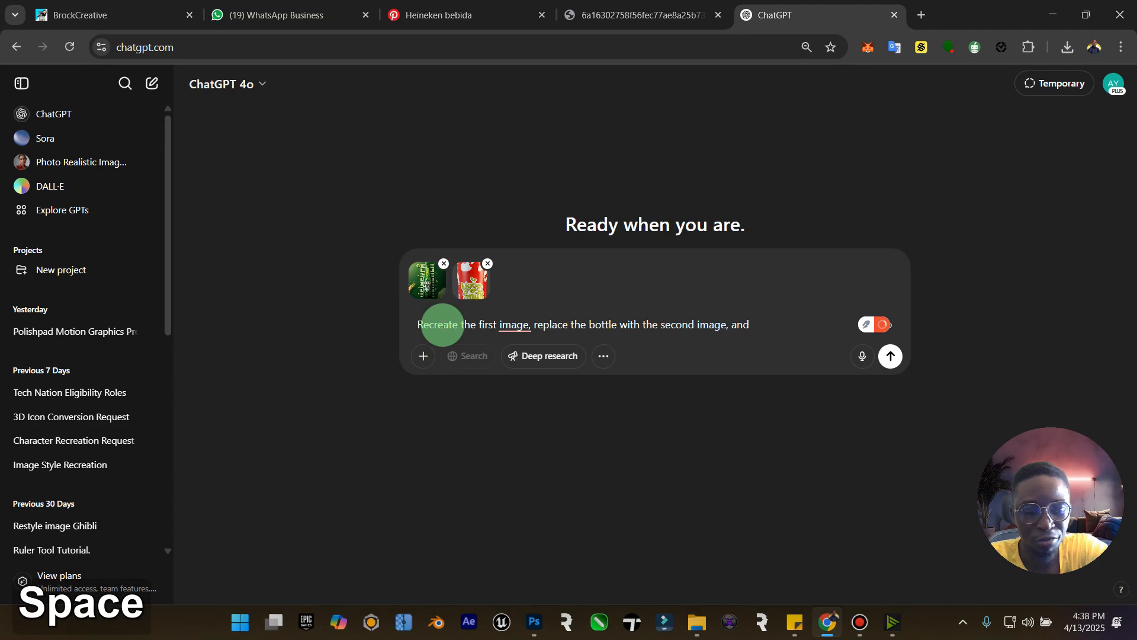
{"action": "type", "text": "replace y"}
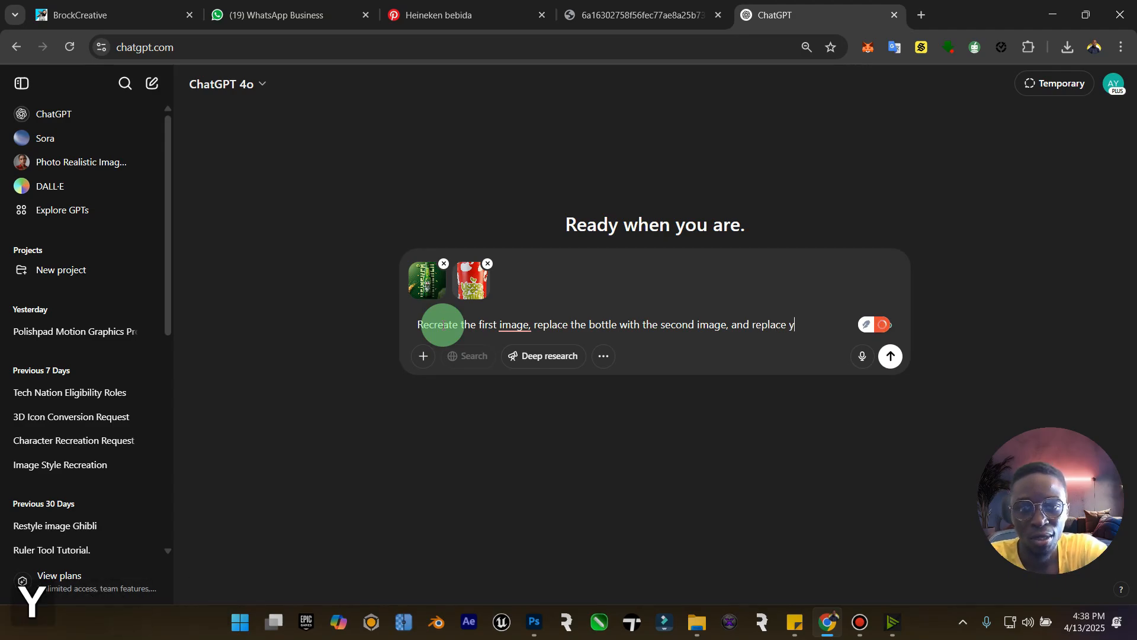
{"action": "key", "text": "BackSpace"}
{"action": "type", "text": "the"}
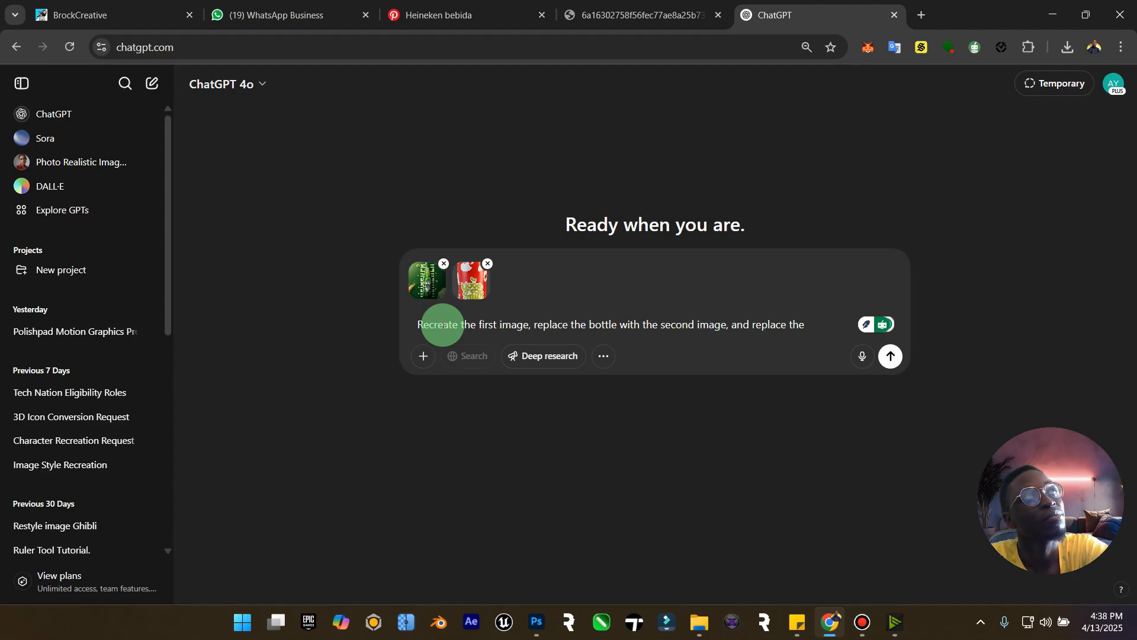
{"action": "type", "text": "e"}
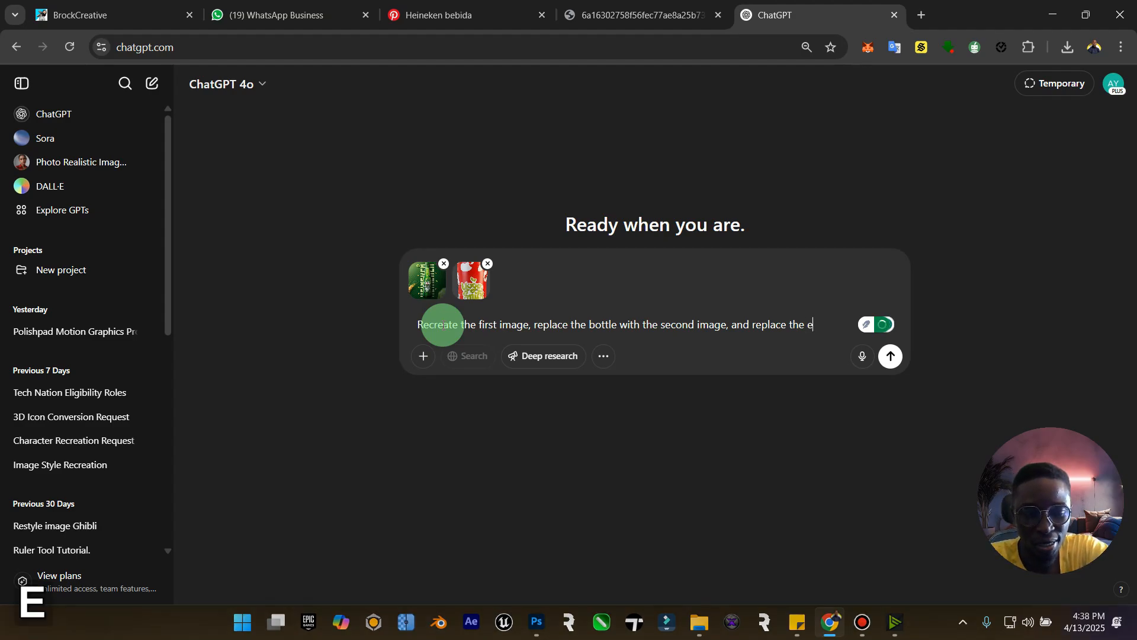
{"action": "type", "text": "lements"}
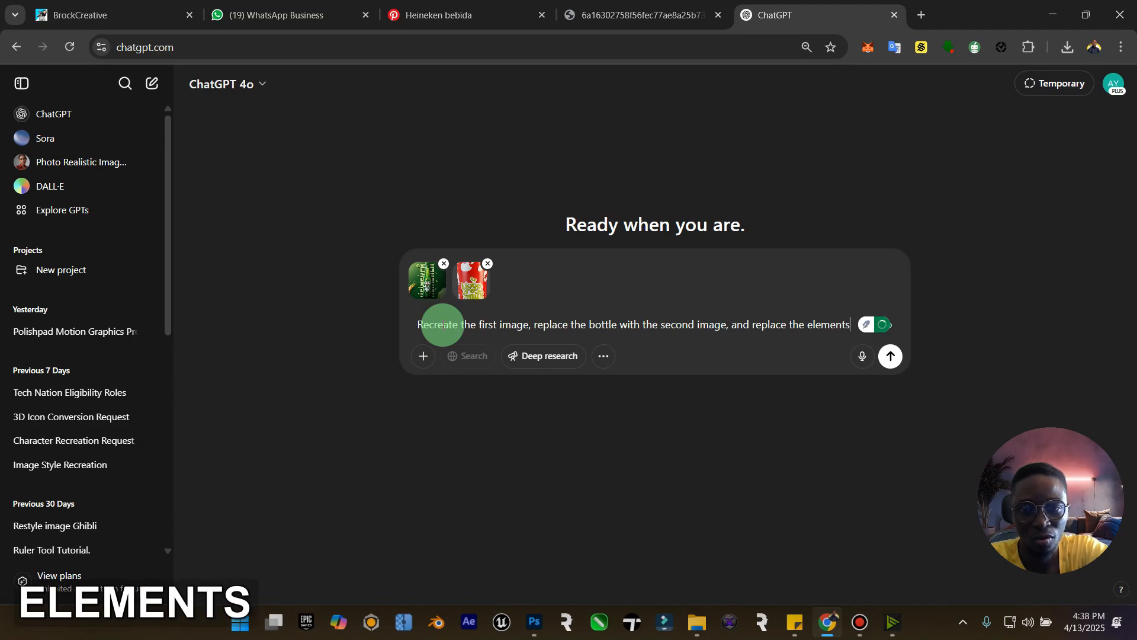
{"action": "type", "text": " on the design t"}
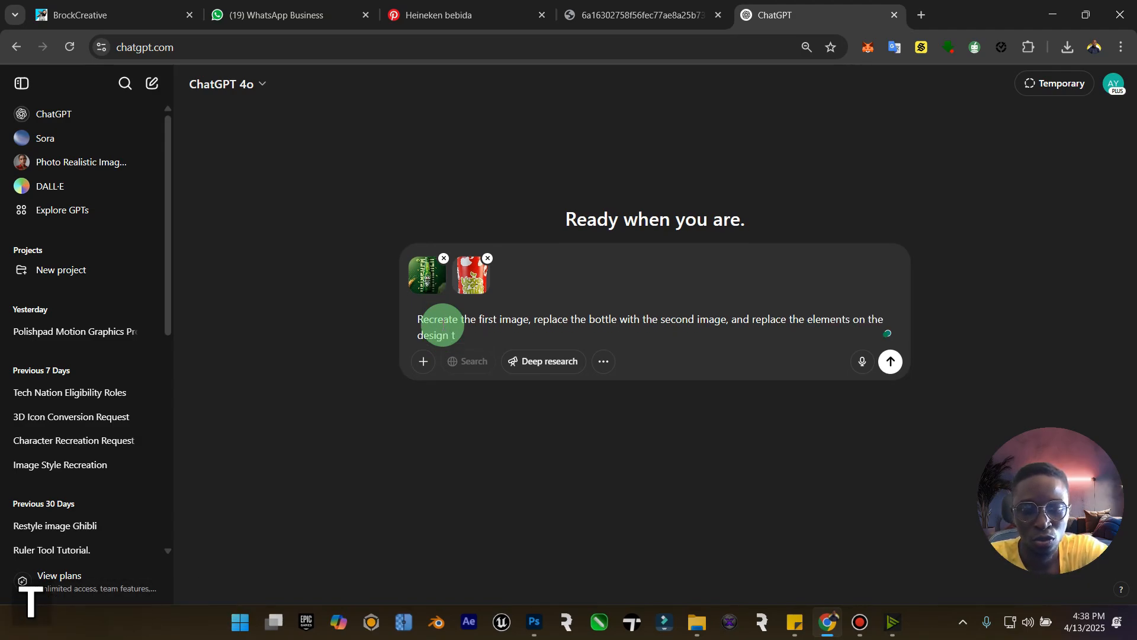
{"action": "type", "text": "o straw"}
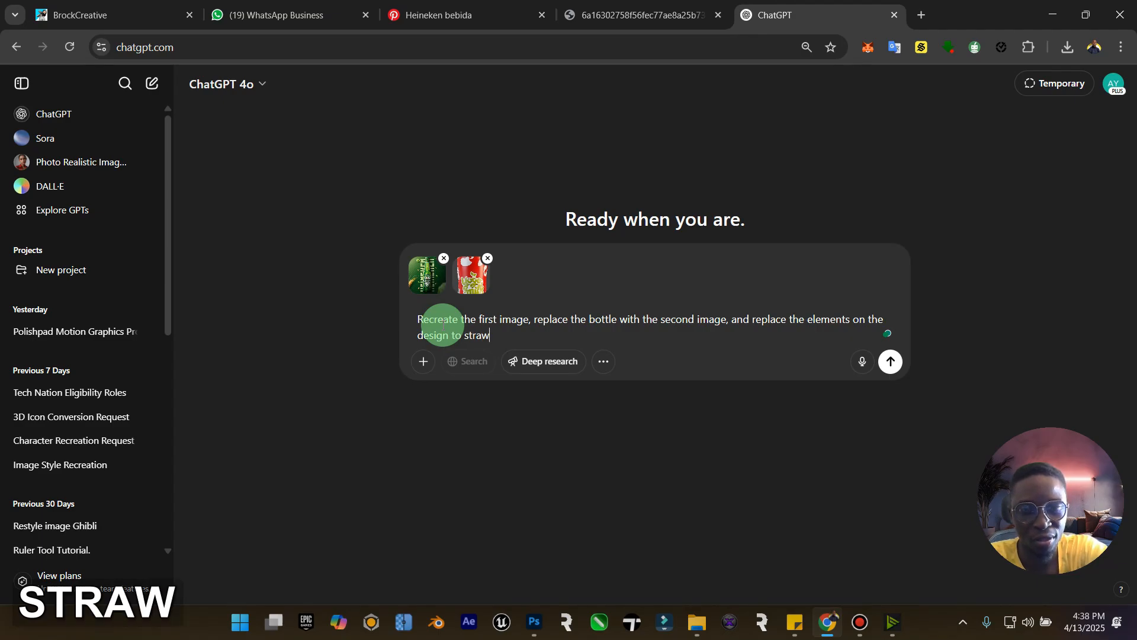
{"action": "type", "text": "berry elemn"}
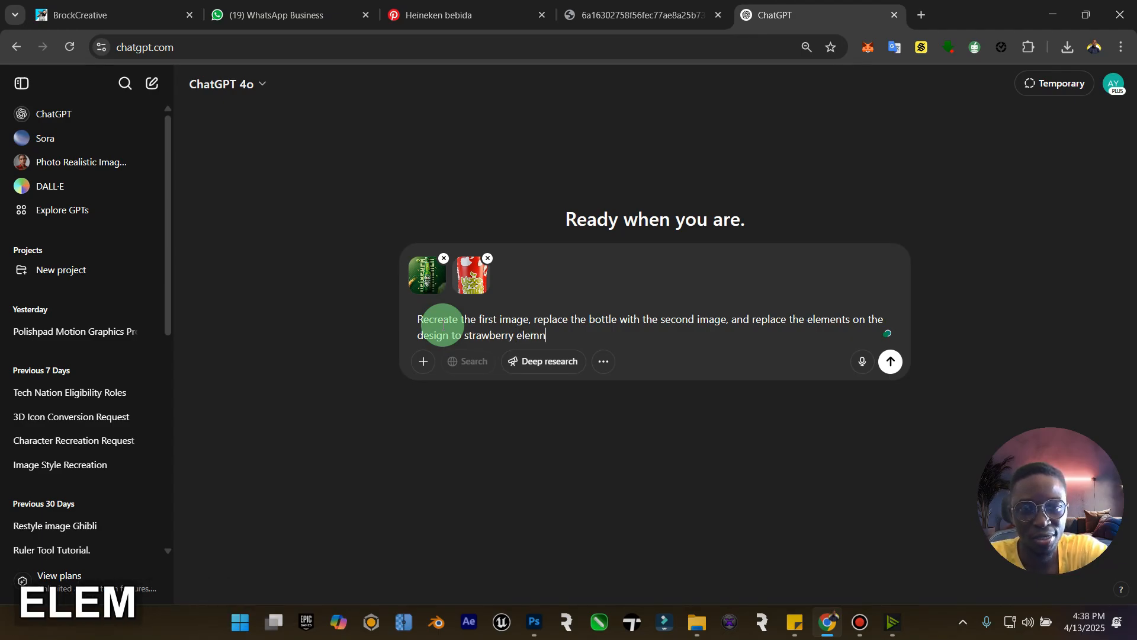
{"action": "key", "text": "BackSpace"}
{"action": "type", "text": "ent"}
- Complete the prompt with ". Change the Name under the bottle from Heineken to Morango" and send it with the two attached images
{"action": "type", "text": ". Change"}
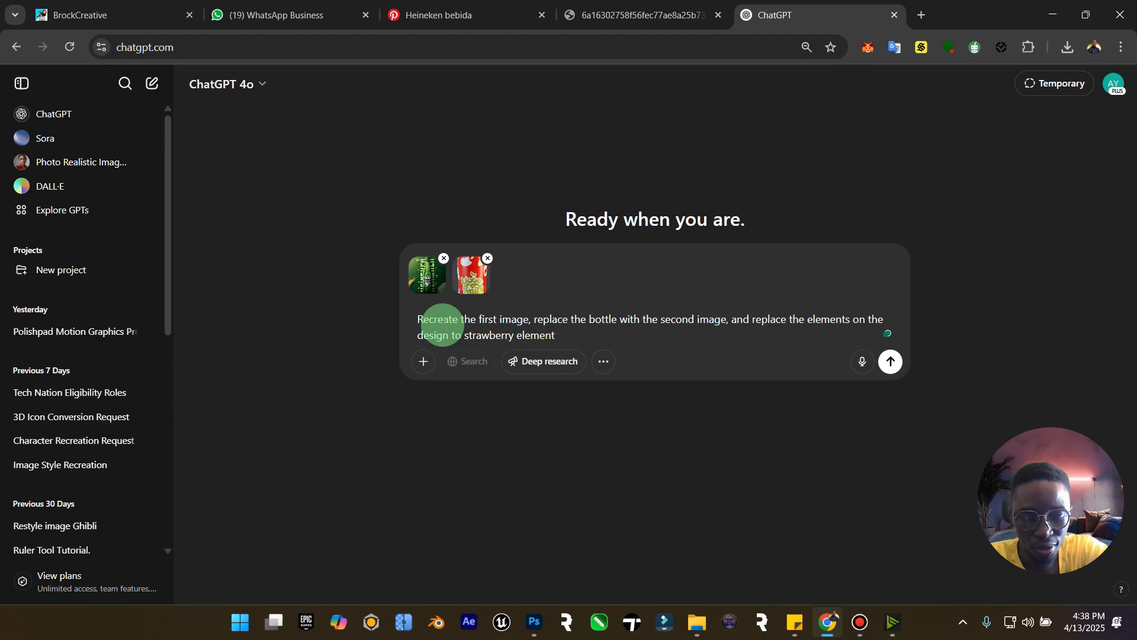
{"action": "type", "text": " the Name"}
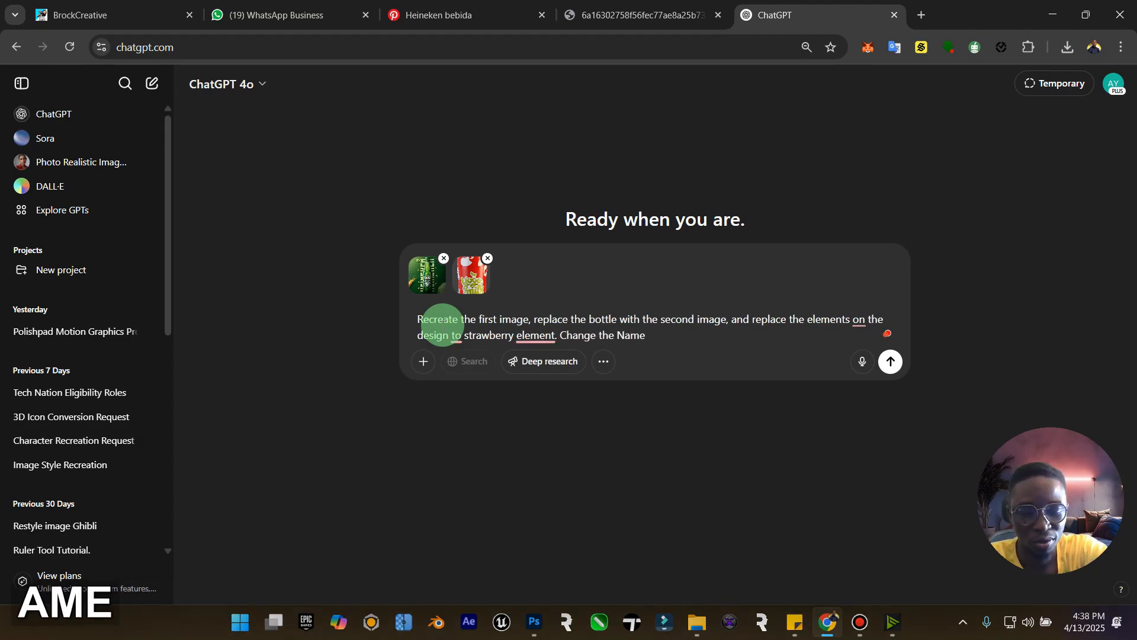
{"action": "type", "text": " under the bott"}
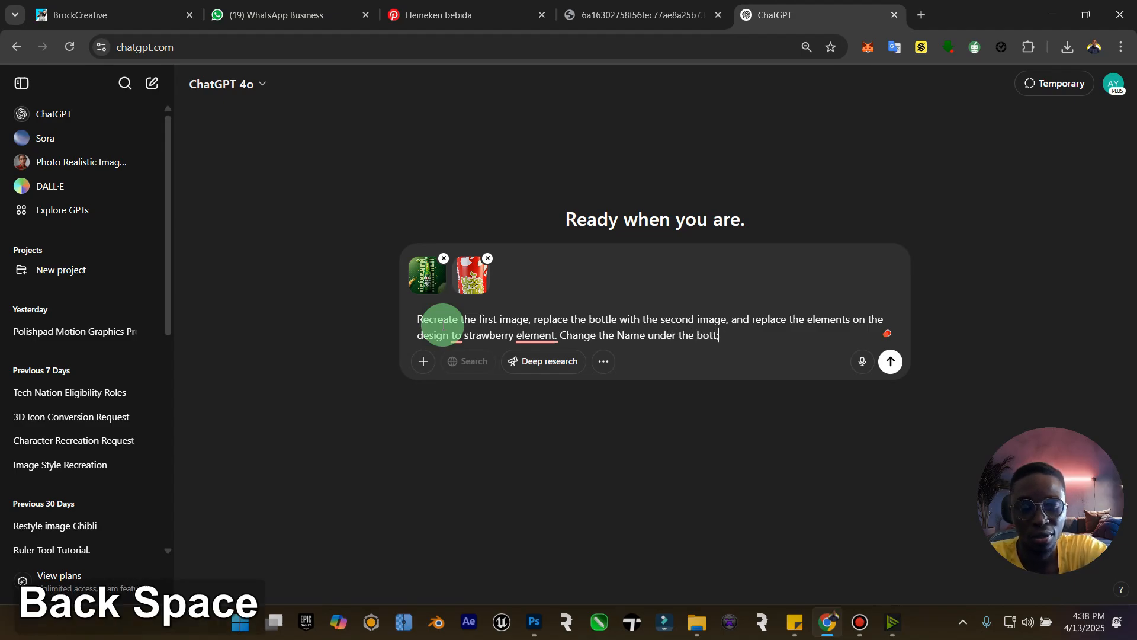
{"action": "type", "text": "le from"}
{"action": "key", "text": "Caps_Lock"}
{"action": "type", "text": "H"}
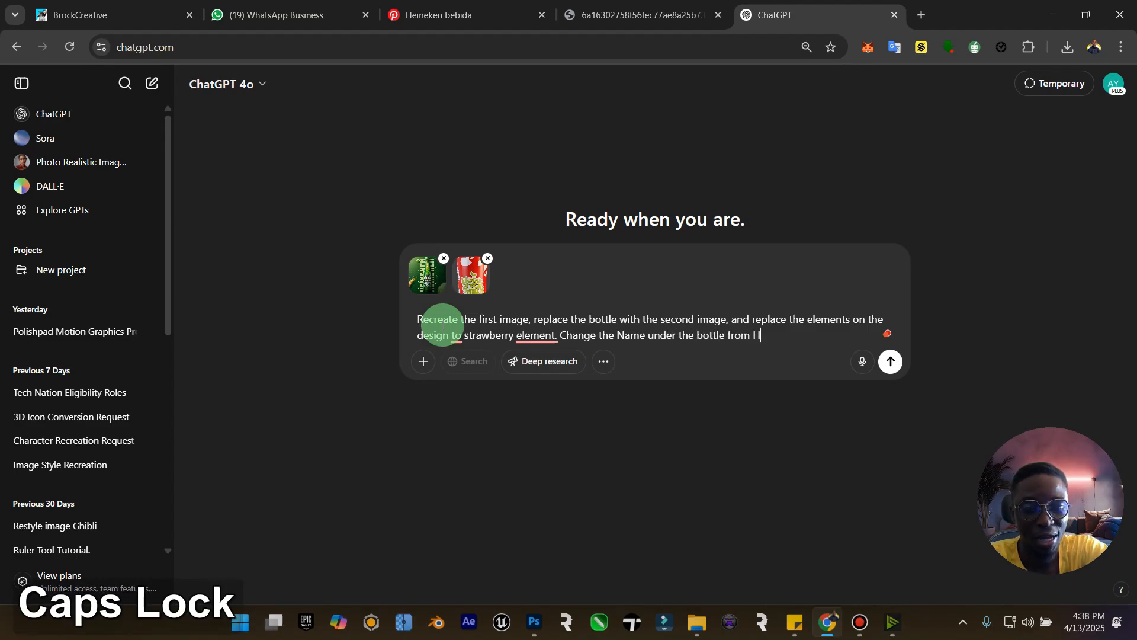
{"action": "type", "text": "eineken"}
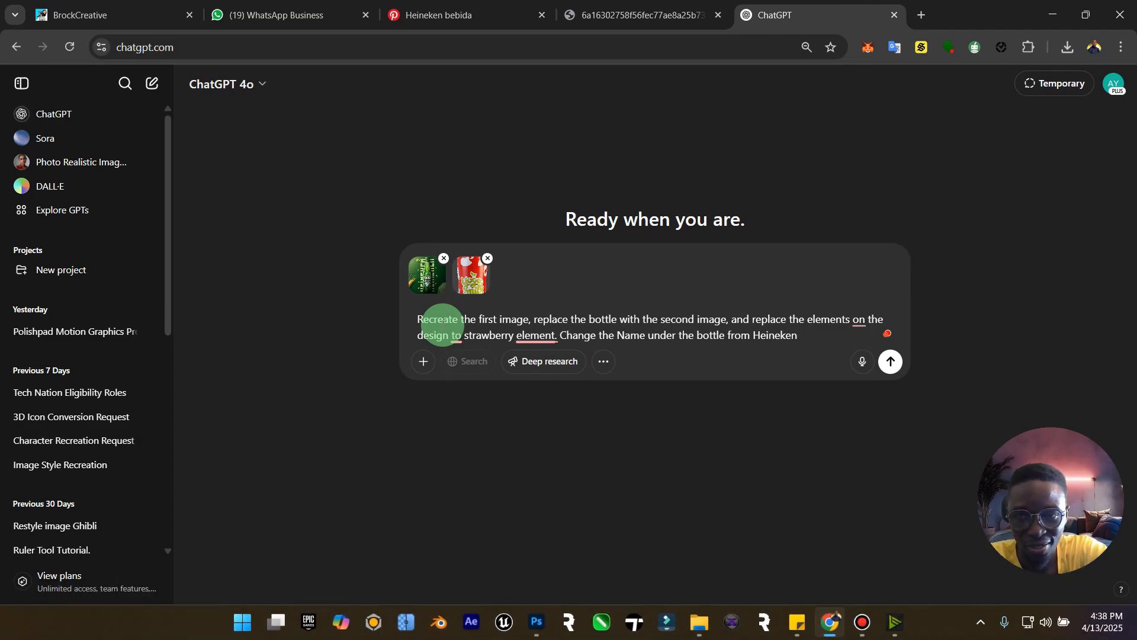
{"action": "type", "text": " to Mo"}
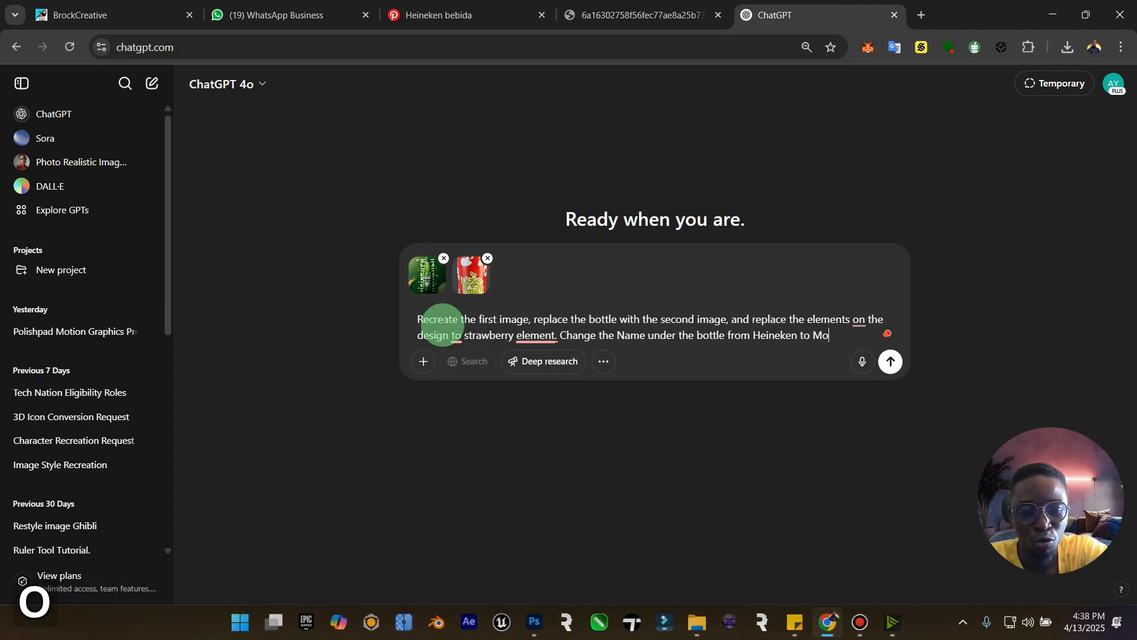
{"action": "type", "text": "rang"}
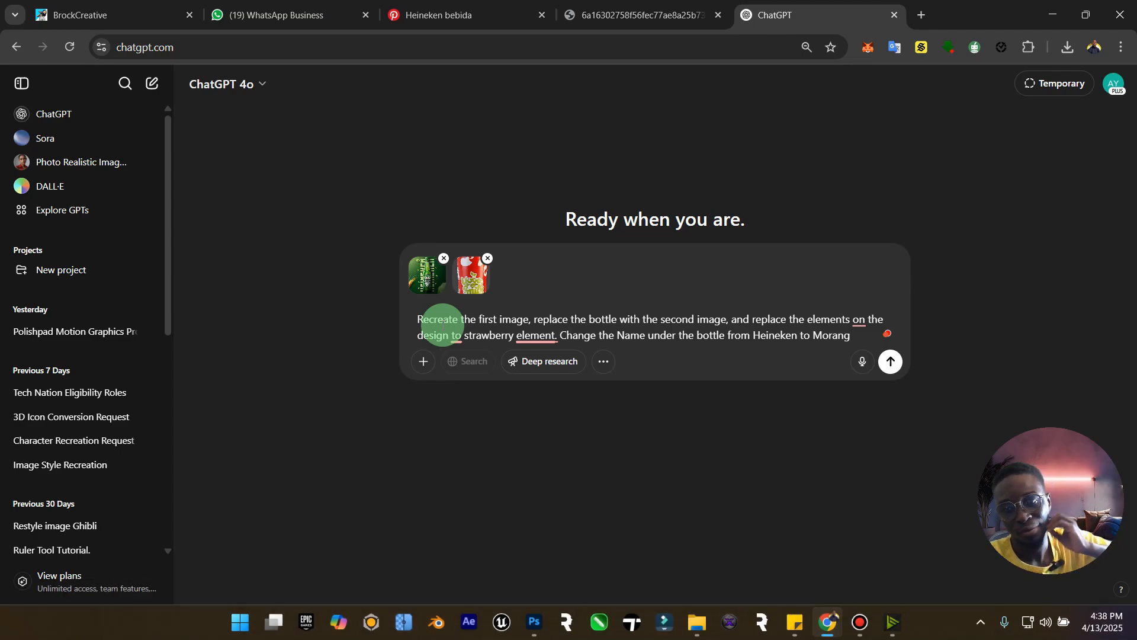
{"action": "type", "text": "o"}
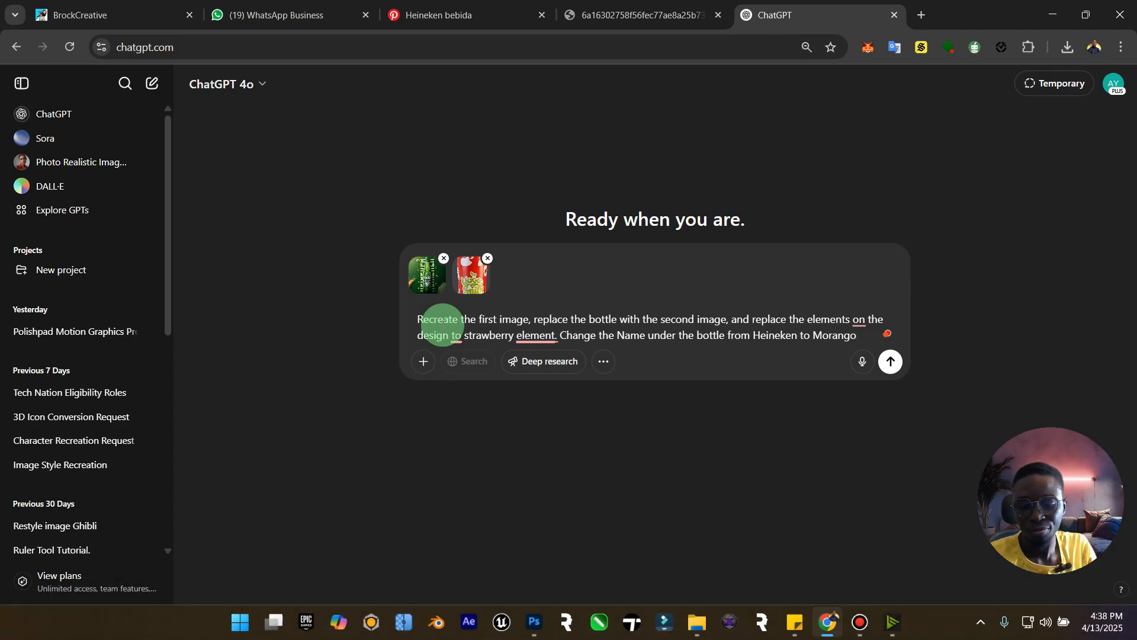
{"action": "key", "text": "Return"}
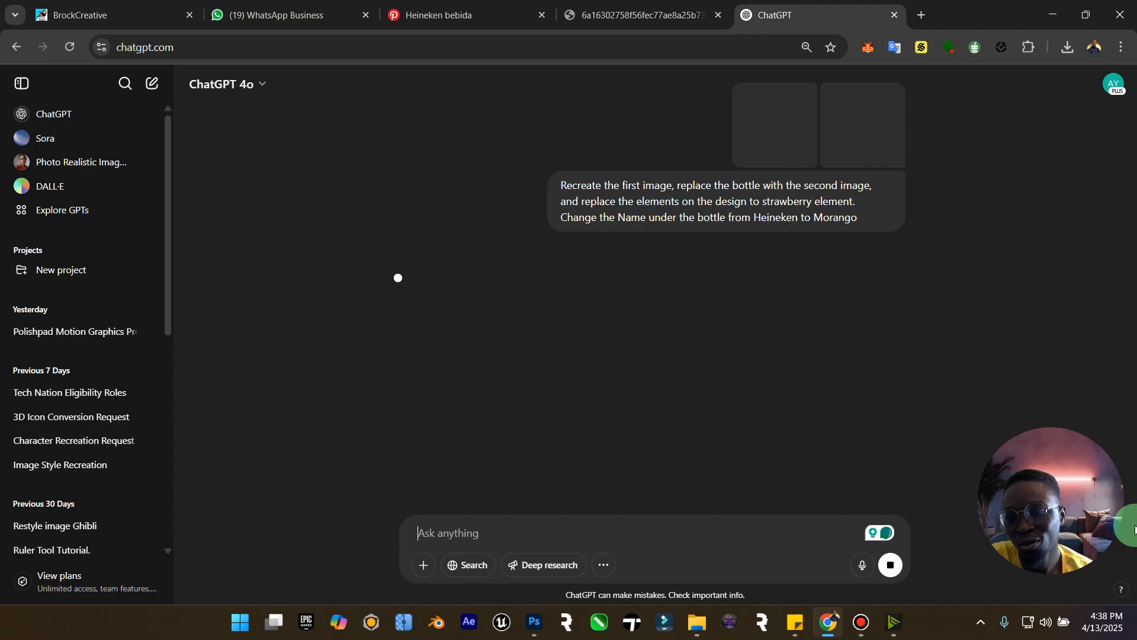
{"action": "left_click_drag", "start_coordinate": [1134, 529], "coordinate": [1080, 168]}
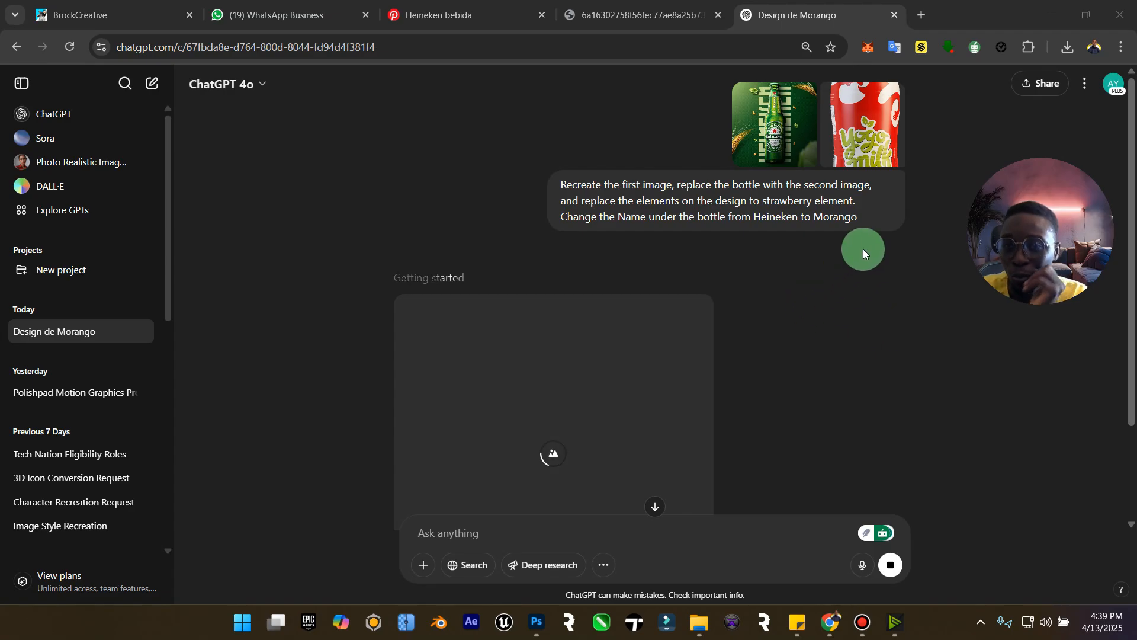
{"action": "scroll", "coordinate": [819, 284], "scroll_direction": "down", "scroll_amount": 1}
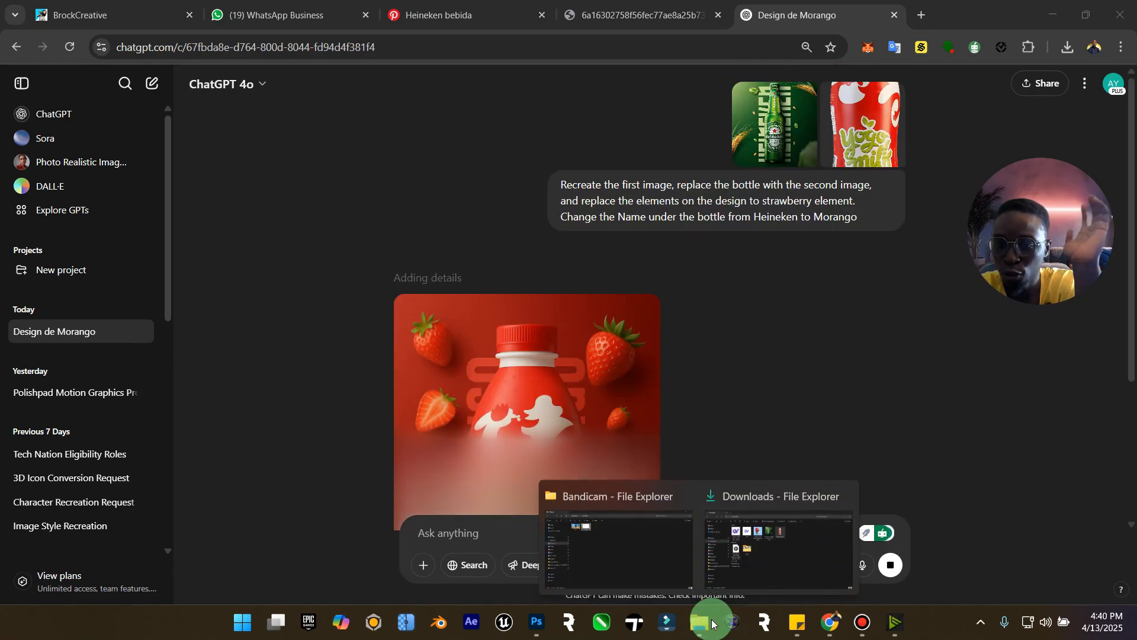
- Open the original Heineken poster image from the Downloads folder, examine its bottle, background lettering and surrounding elements, and minimize the viewer
{"action": "left_click", "coordinate": [774, 544]}
{"action": "left_click", "coordinate": [496, 161]}
{"action": "double_click", "coordinate": [496, 161]}
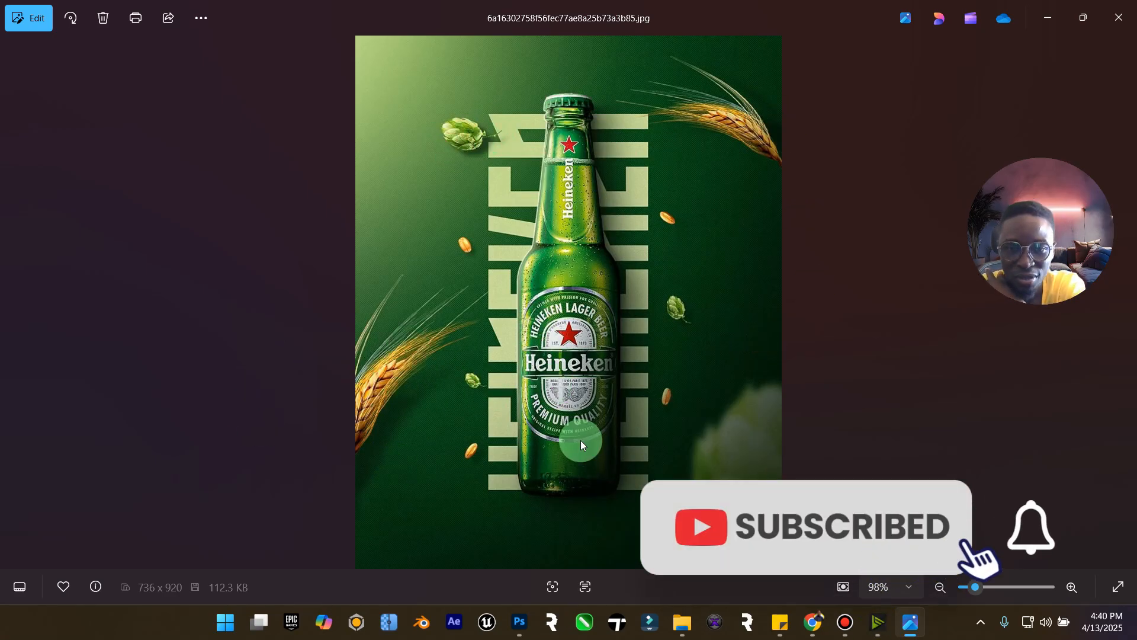
{"action": "scroll", "coordinate": [580, 439], "scroll_direction": "up", "scroll_amount": 6}
{"action": "scroll", "coordinate": [577, 332], "scroll_direction": "down", "scroll_amount": 4}
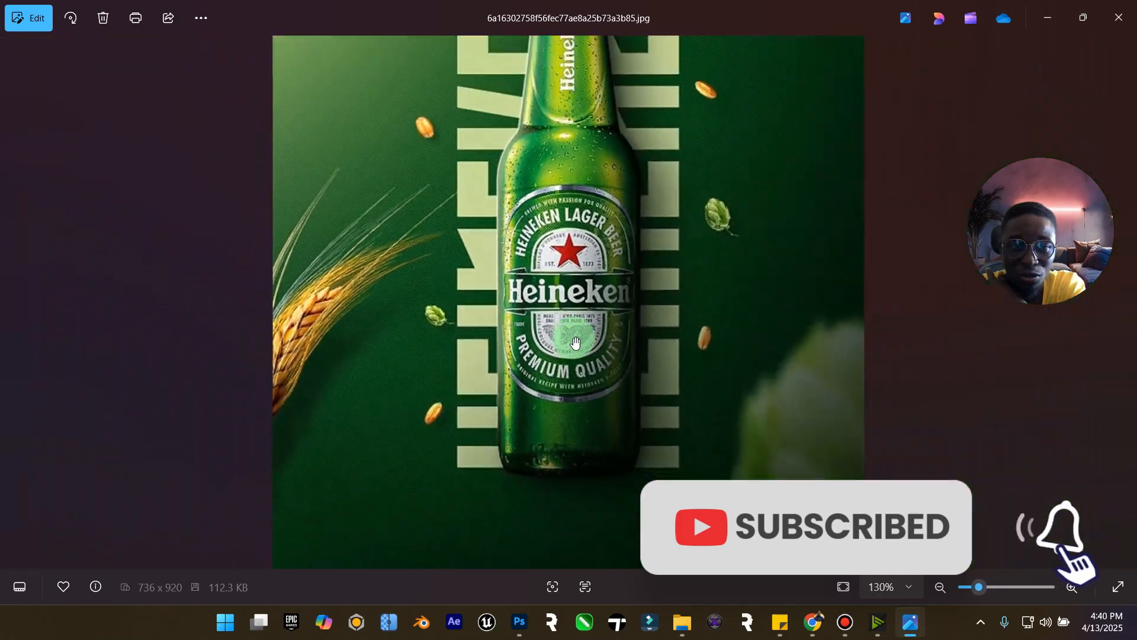
{"action": "scroll", "coordinate": [574, 342], "scroll_direction": "down", "scroll_amount": 1}
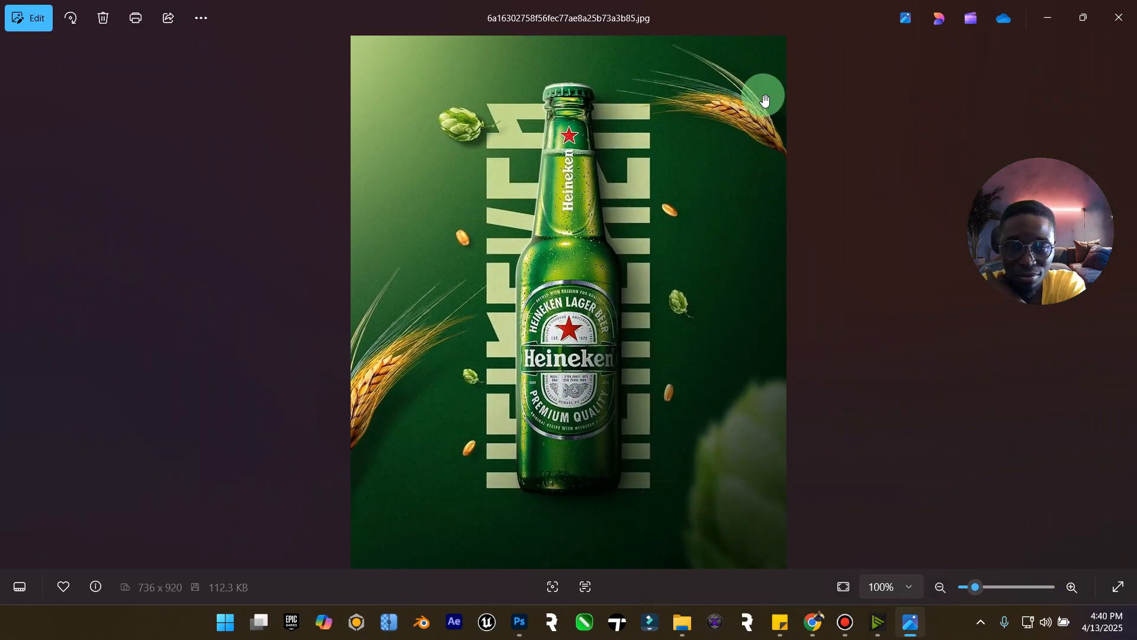
{"action": "scroll", "coordinate": [608, 288], "scroll_direction": "up", "scroll_amount": 1}
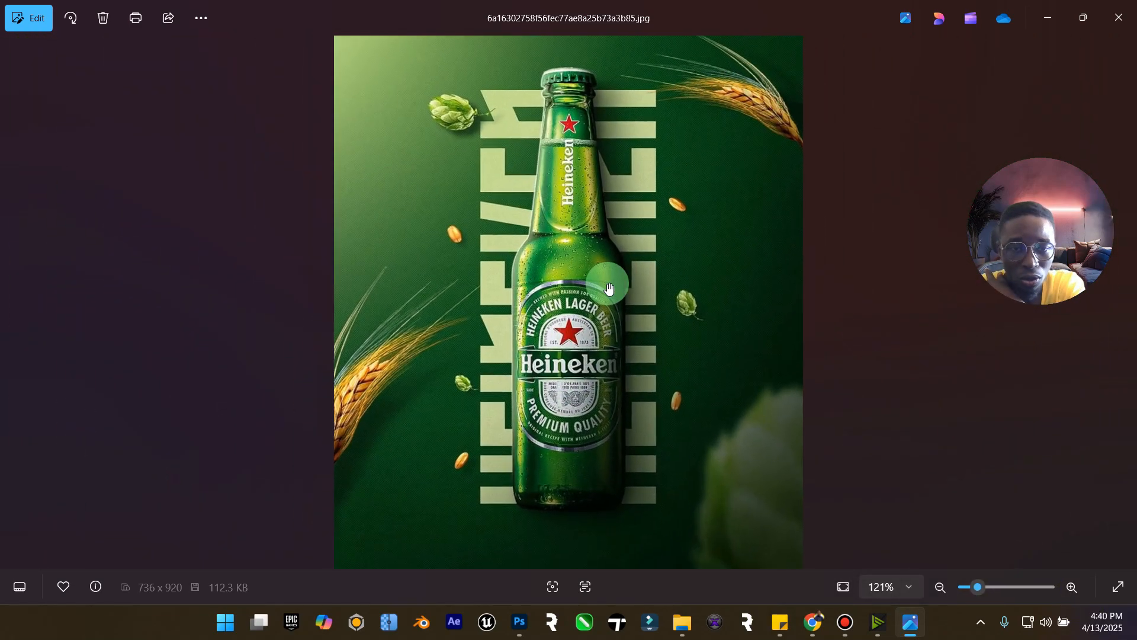
{"action": "scroll", "coordinate": [610, 289], "scroll_direction": "down", "scroll_amount": 1}
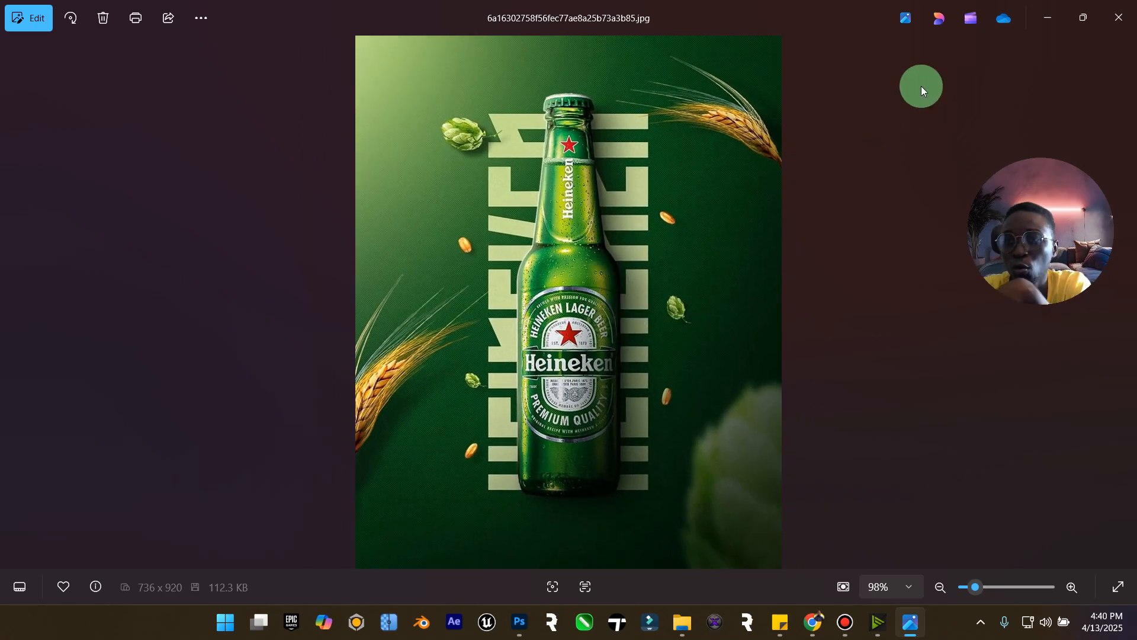
{"action": "left_click", "coordinate": [1049, 16]}
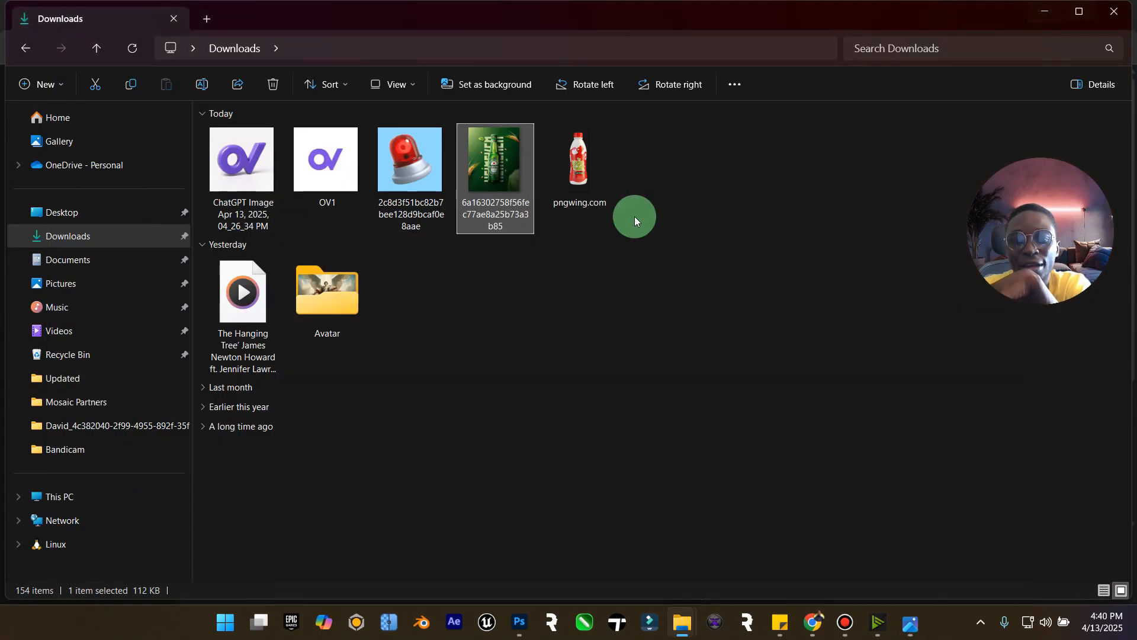
- Return to ChatGPT, enlarge the generated strawberry poster, and compare it with the original Heineken poster
{"action": "left_click", "coordinate": [808, 634]}
{"action": "left_click", "coordinate": [545, 261]}
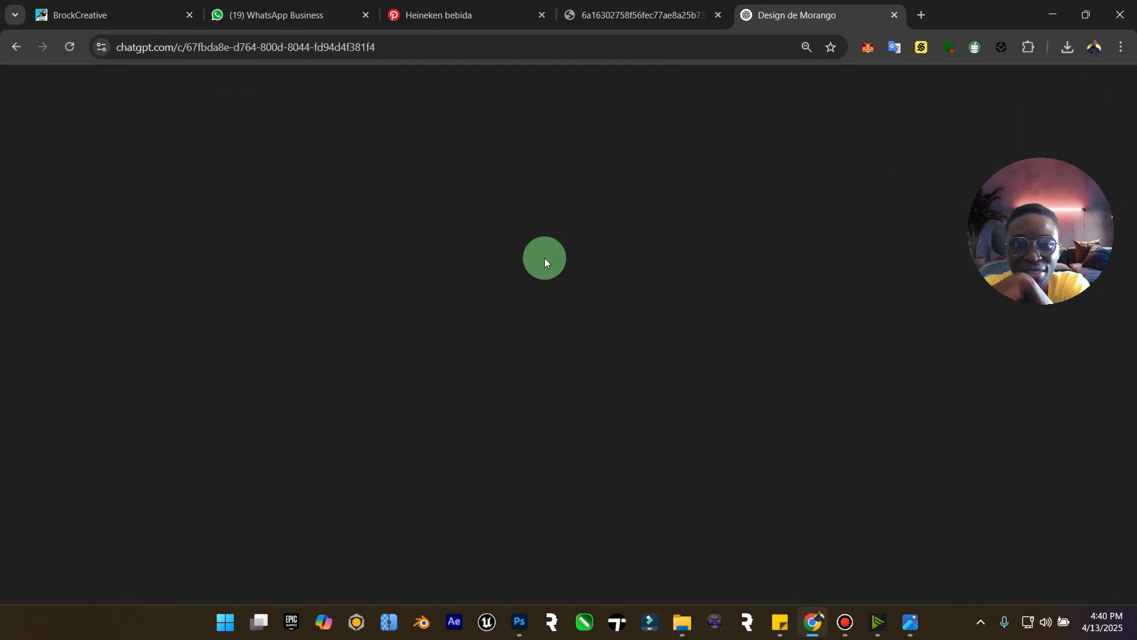
{"action": "left_click", "coordinate": [923, 620]}
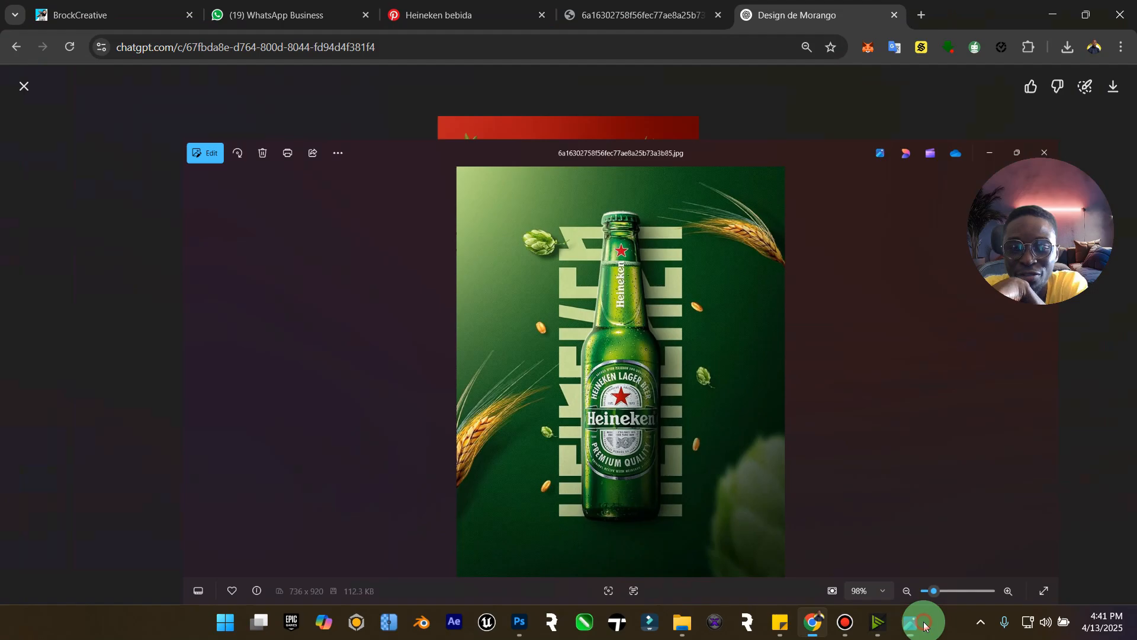
{"action": "left_click", "coordinate": [924, 625]}
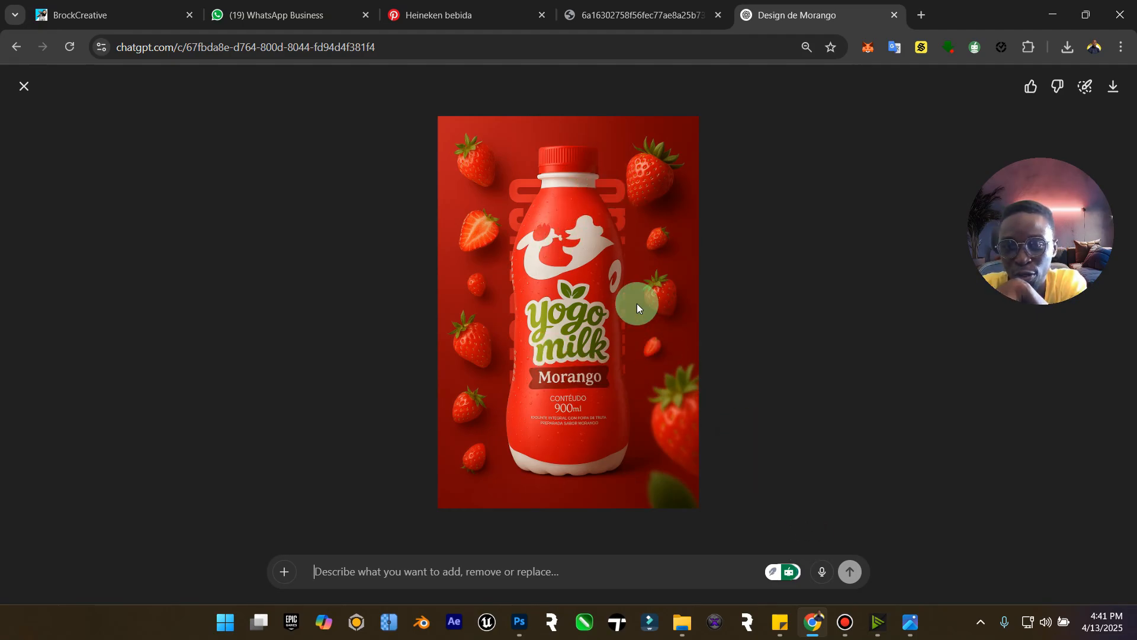
{"action": "left_click", "coordinate": [910, 622]}
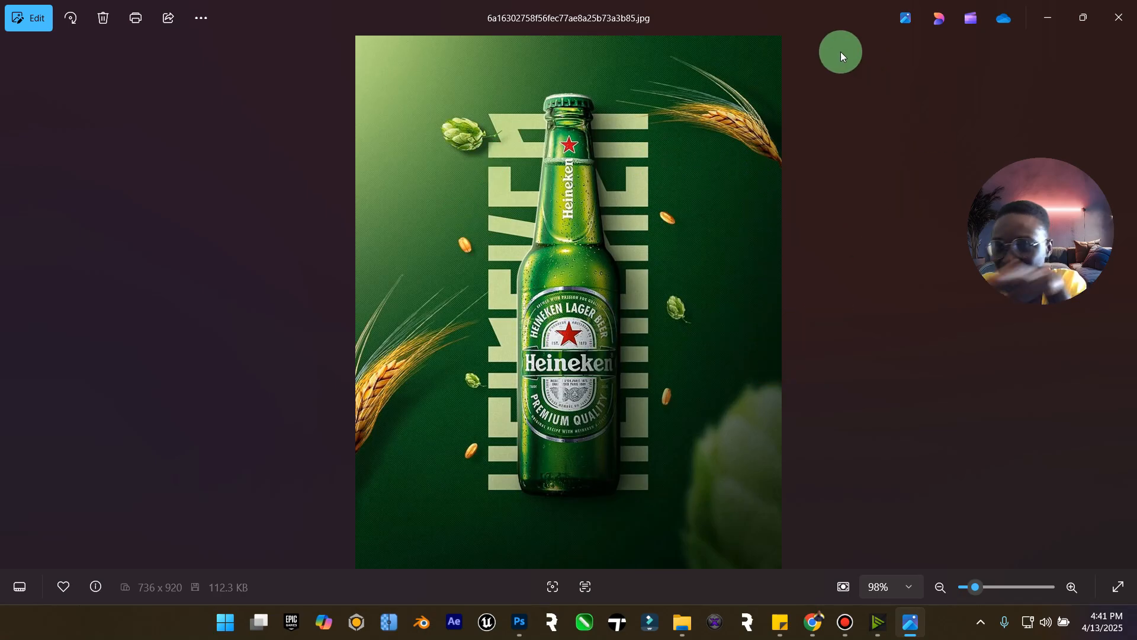
{"action": "left_click", "coordinate": [1048, 13]}
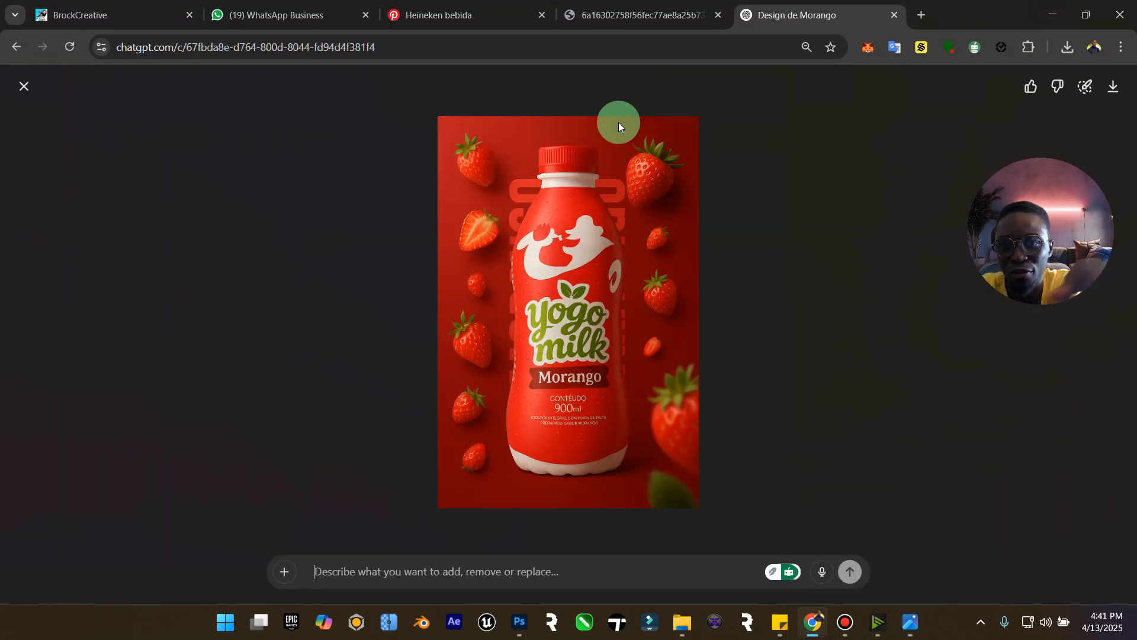
- Close the enlarged poster and start a follow-up prompt with "reduce the size of the bottle so that the name behind it can be seen"
{"action": "left_click", "coordinate": [35, 102]}
{"action": "left_click", "coordinate": [510, 523]}
{"action": "type", "text": "re"}
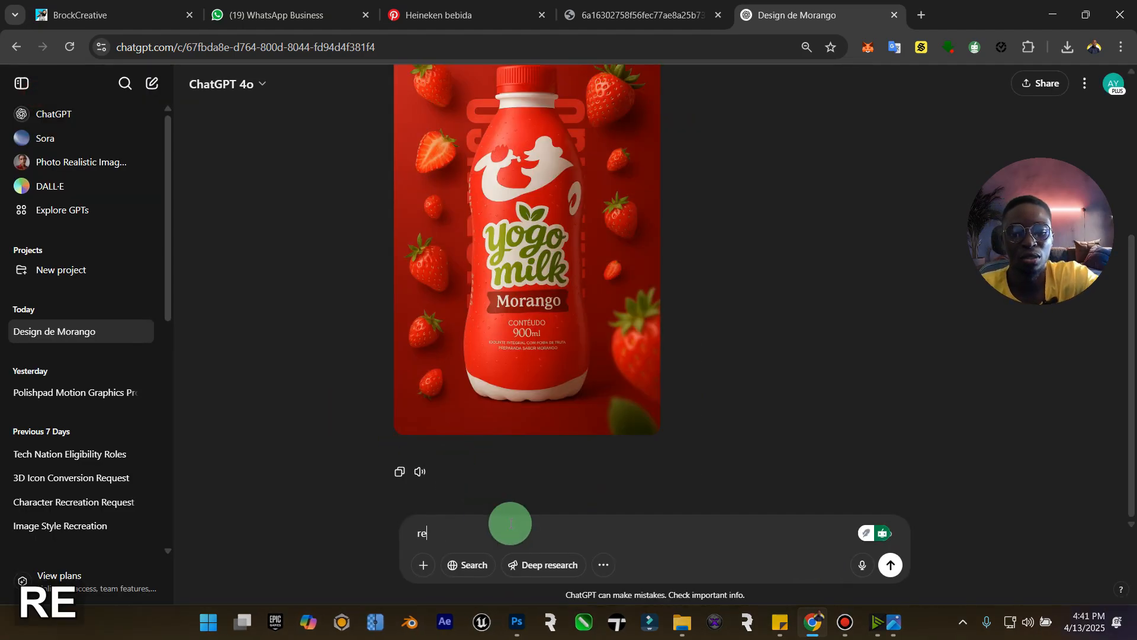
{"action": "type", "text": "duce the si"}
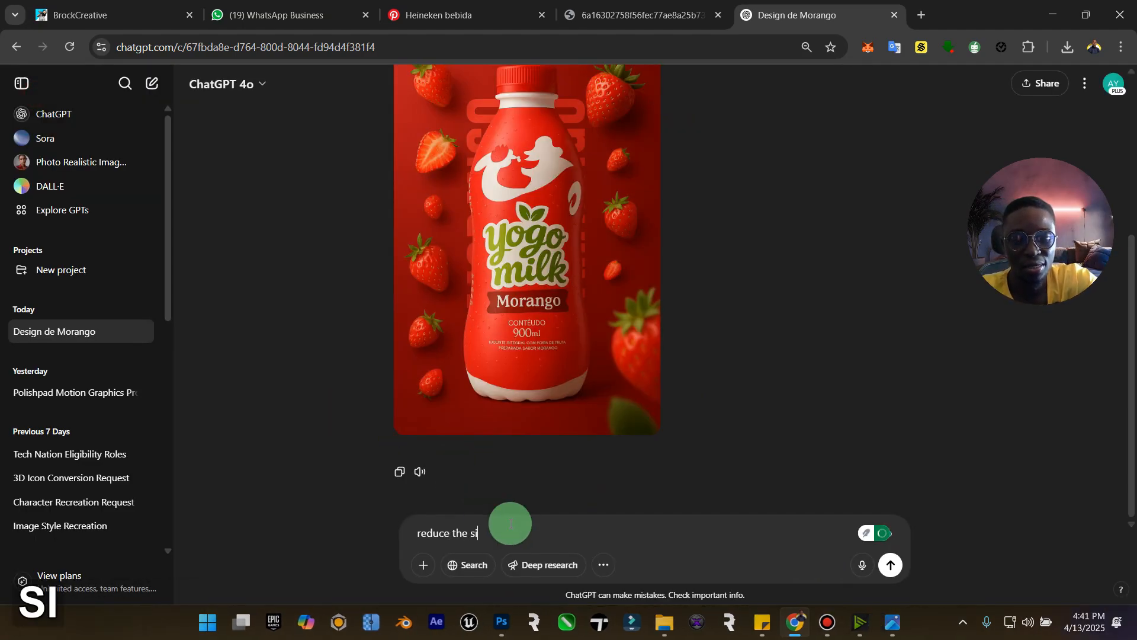
{"action": "type", "text": "ze of the b"}
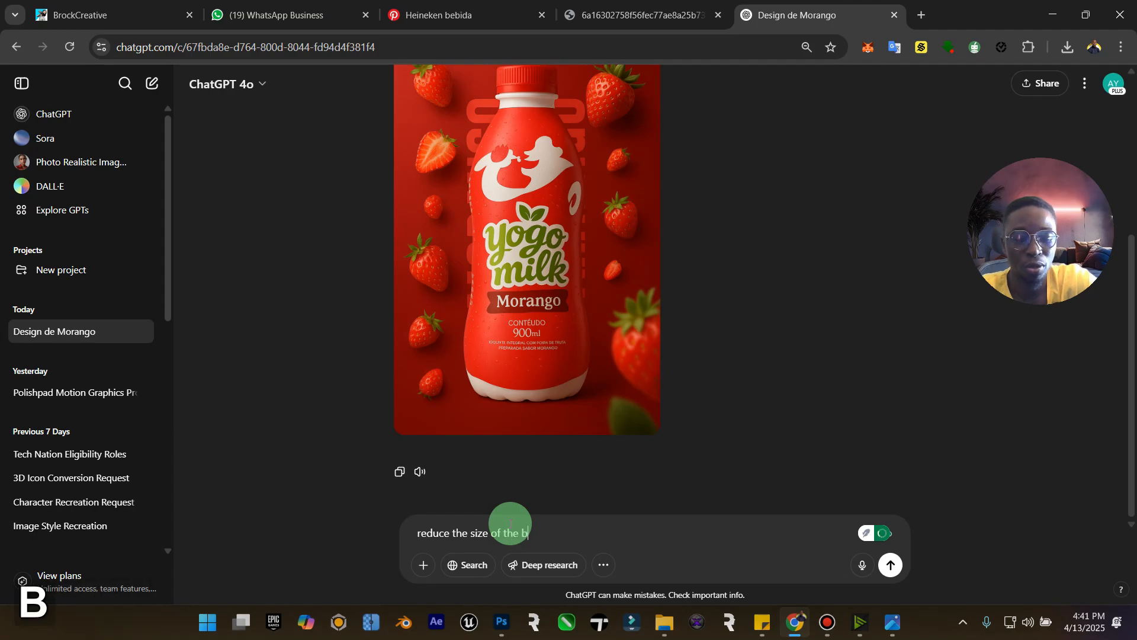
{"action": "type", "text": "ottle so t"}
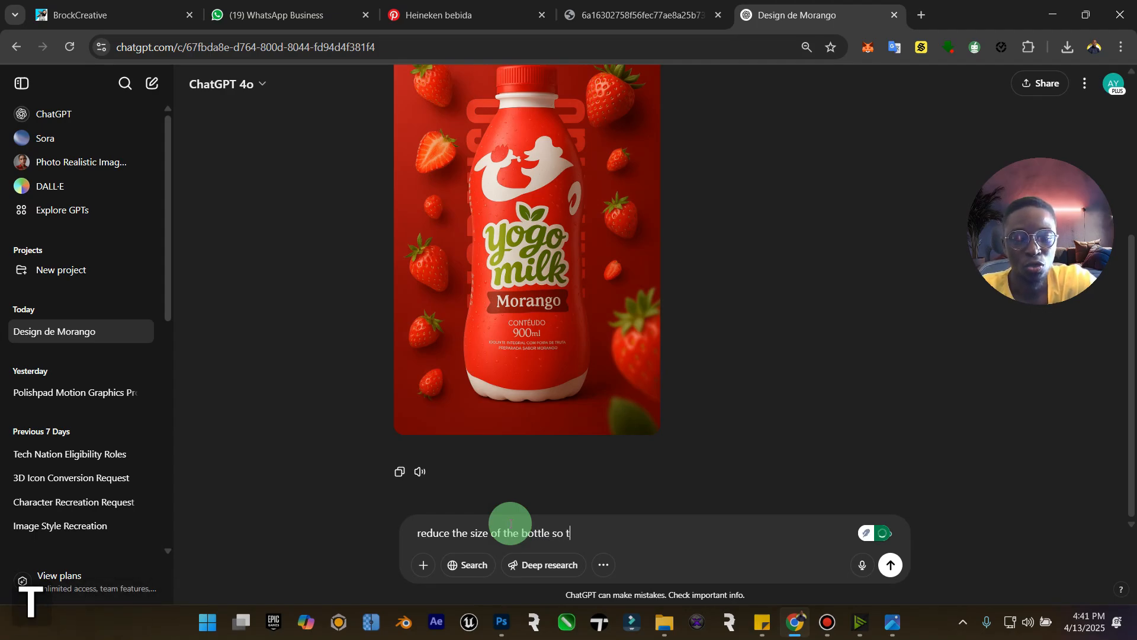
{"action": "type", "text": "hat the "}
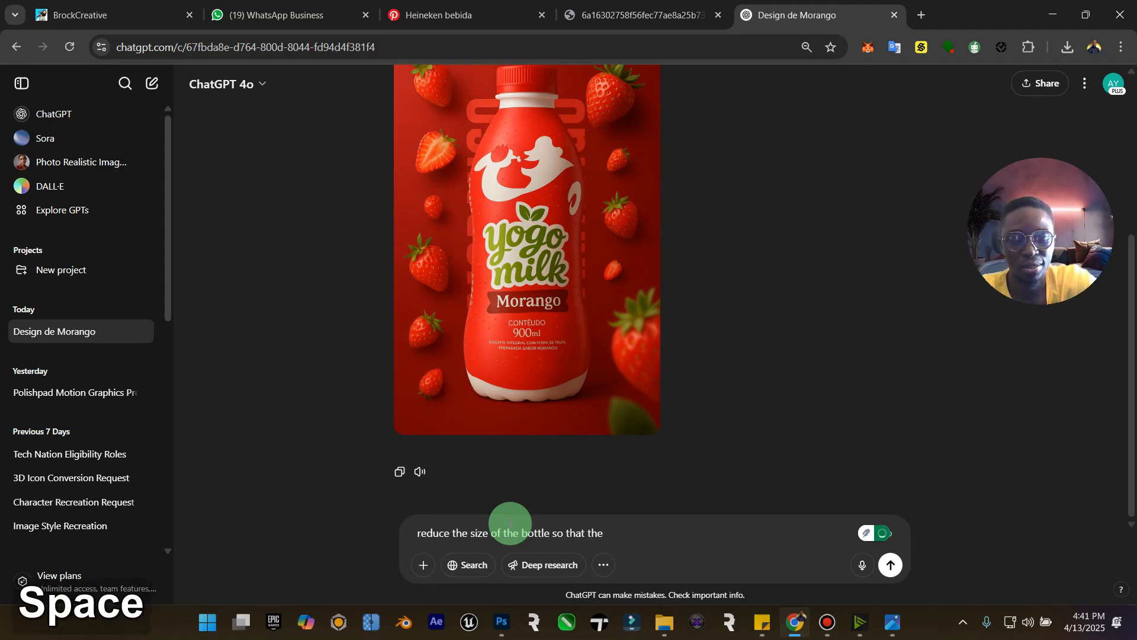
{"action": "type", "text": "name nehi"}
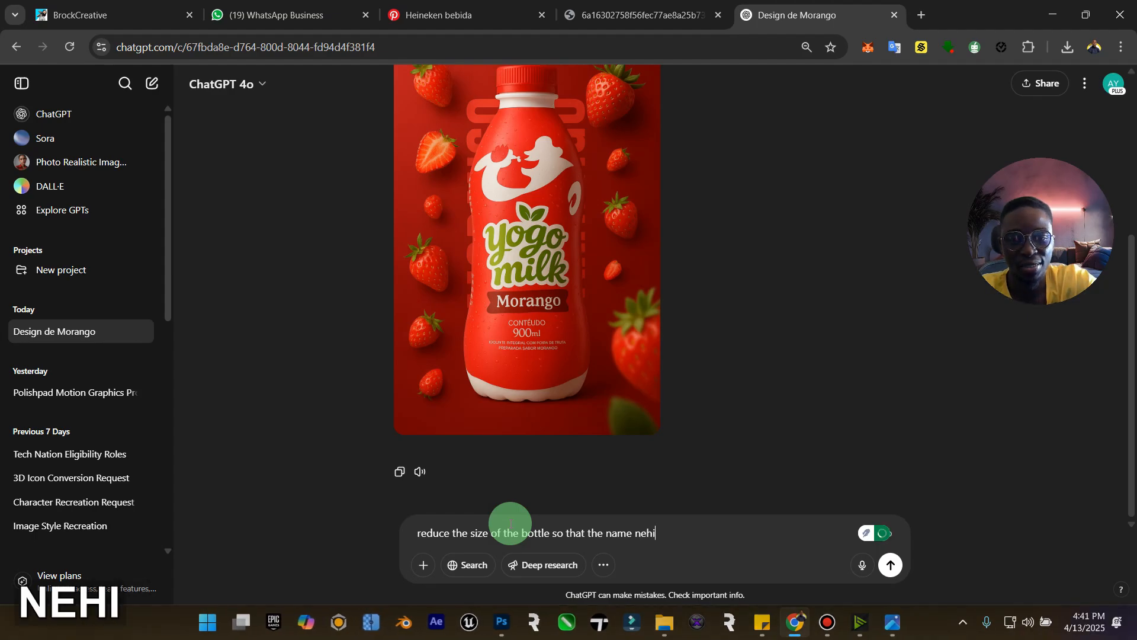
{"action": "key", "text": "BackSpace"}
{"action": "type", "text": "behind i"}
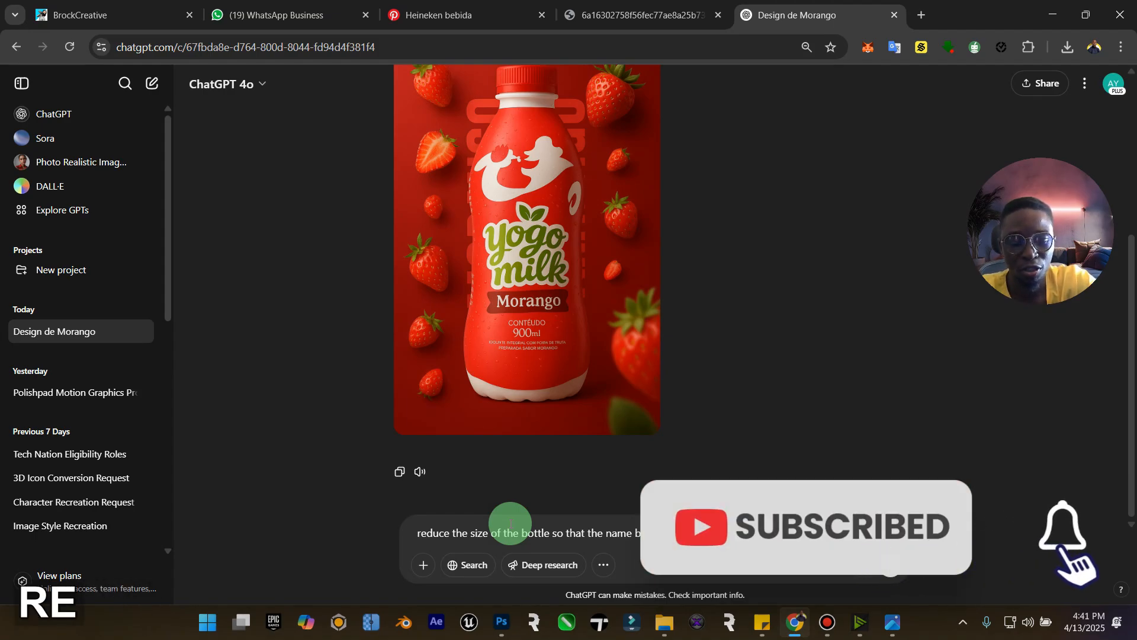
- Continue the follow-up prompt with ", reduce the number of strawberries"
{"action": "type", "text": "the n"}
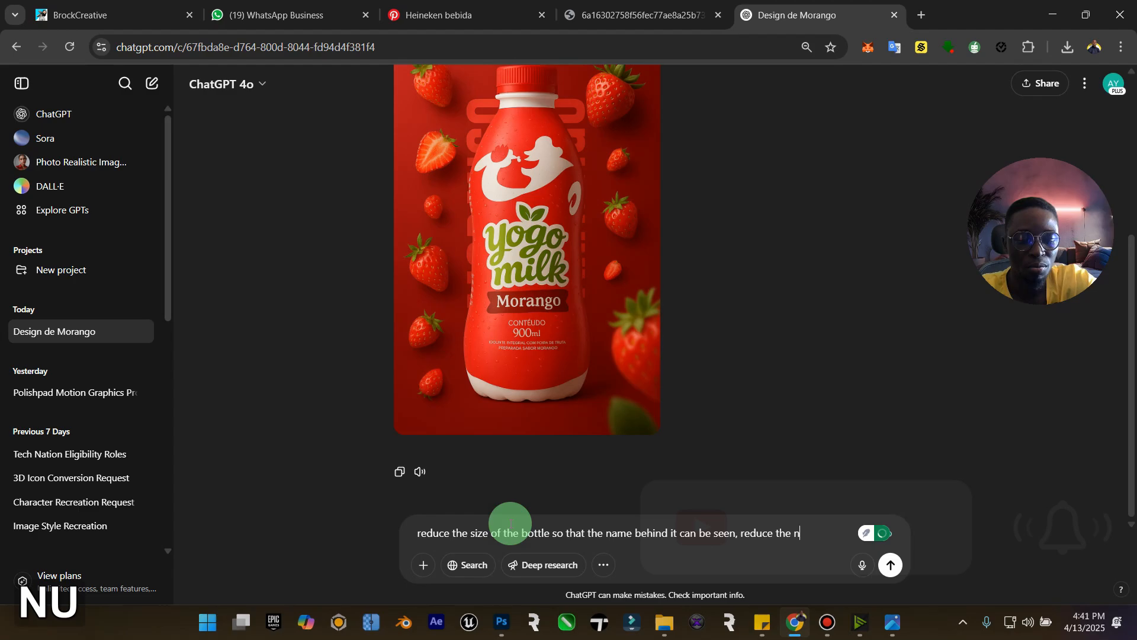
{"action": "type", "text": "umber of st"}
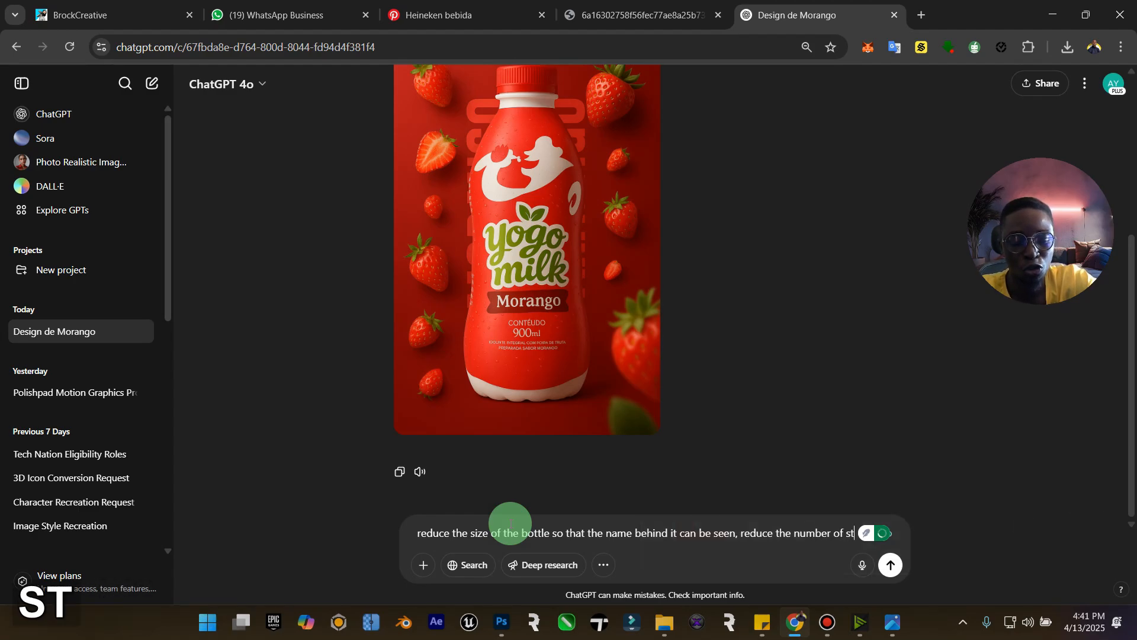
{"action": "type", "text": "rawberries"}
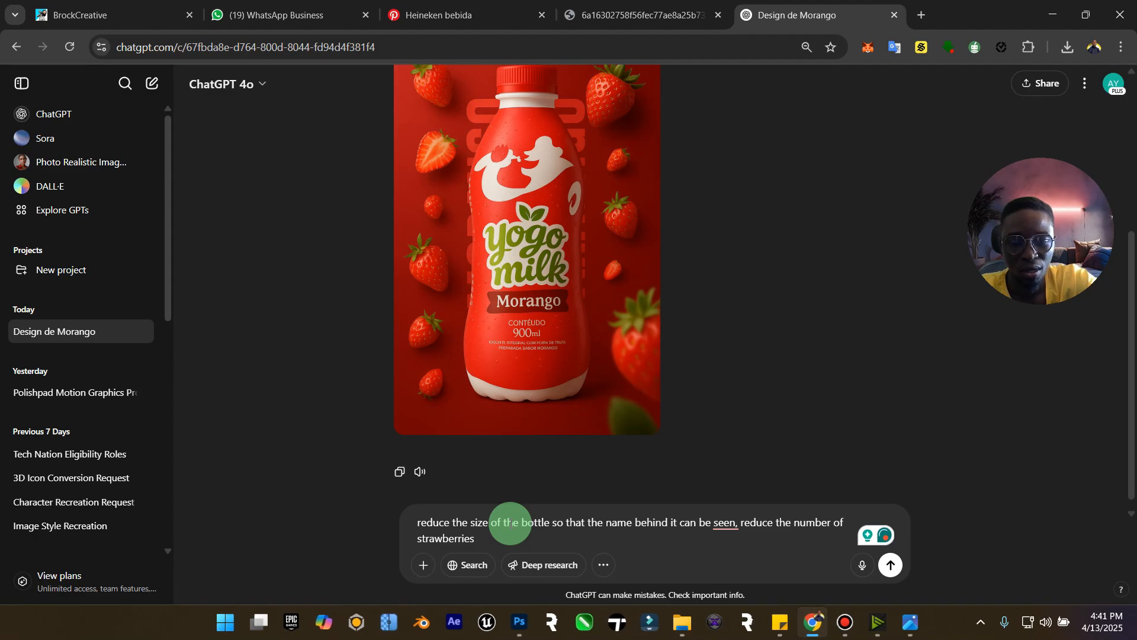
- Extend the follow-up prompt with " and add motion blur to the strawberries"
{"action": "type", "text": " and b"}
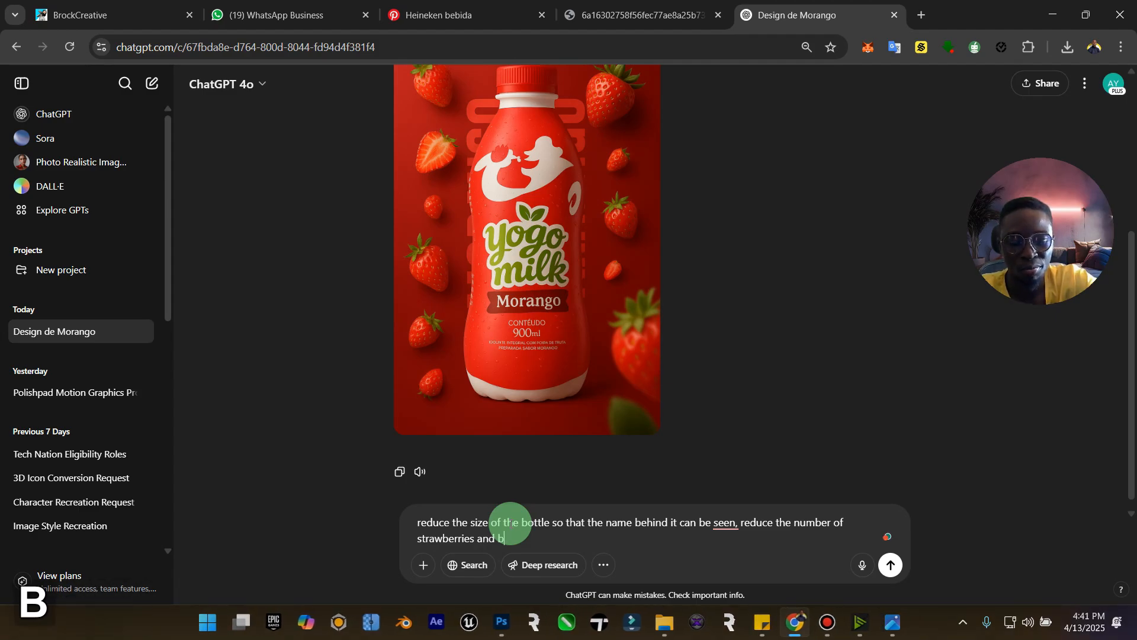
{"action": "key", "text": "BackSpace"}
{"action": "type", "text": "add "}
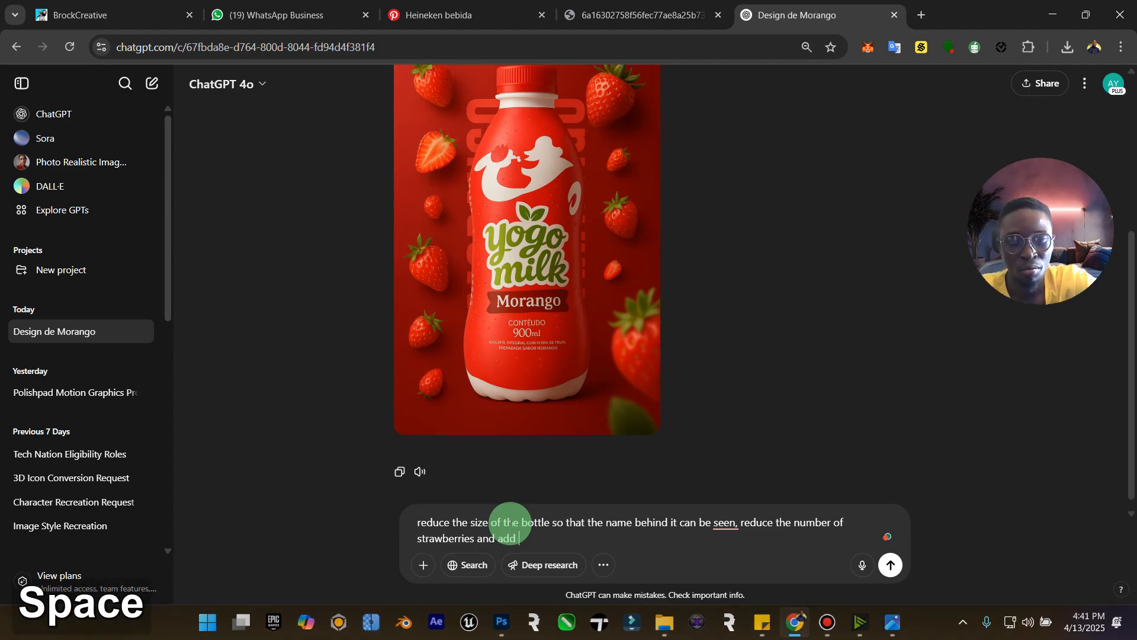
{"action": "type", "text": "motion "}
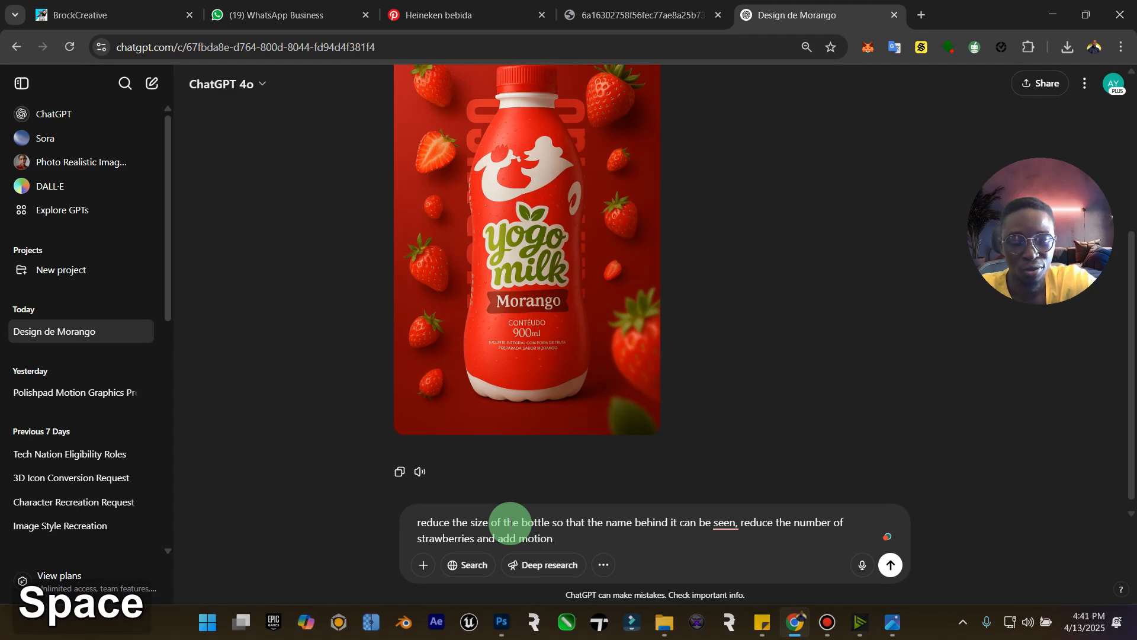
{"action": "type", "text": "blu"}
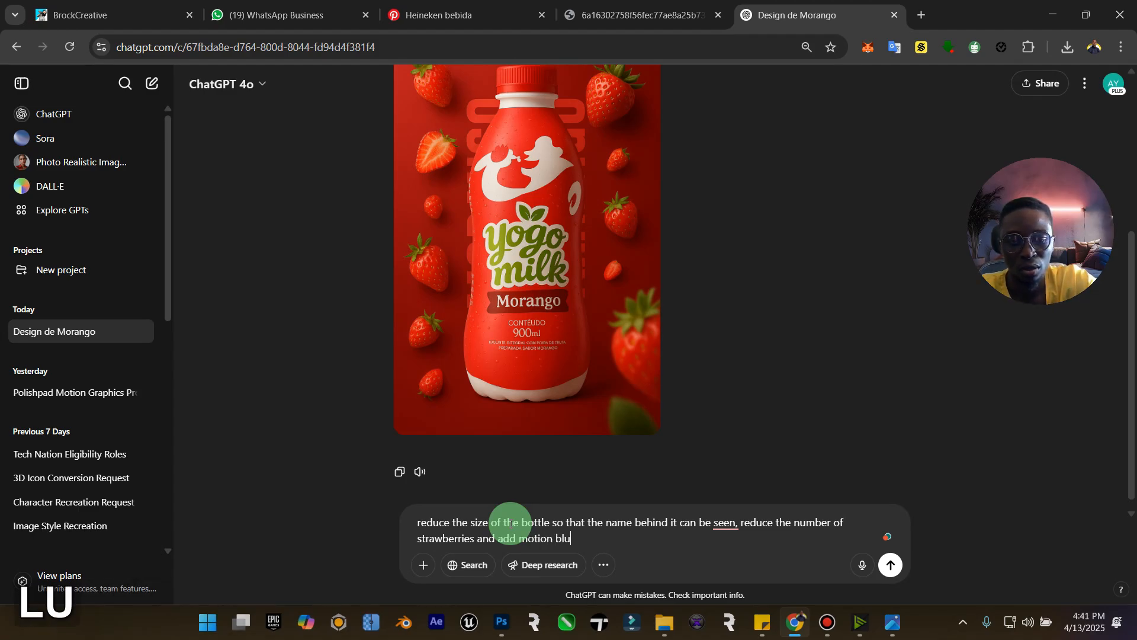
{"action": "type", "text": "r to the st"}
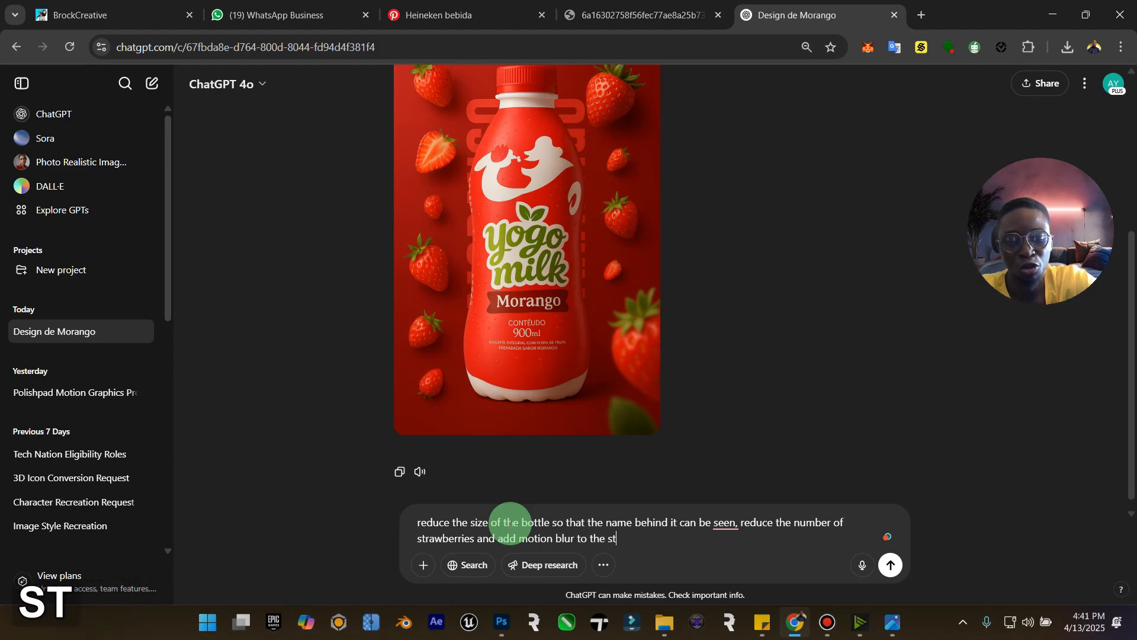
{"action": "type", "text": "rawberry"}
{"action": "key", "text": "BackSpace"}
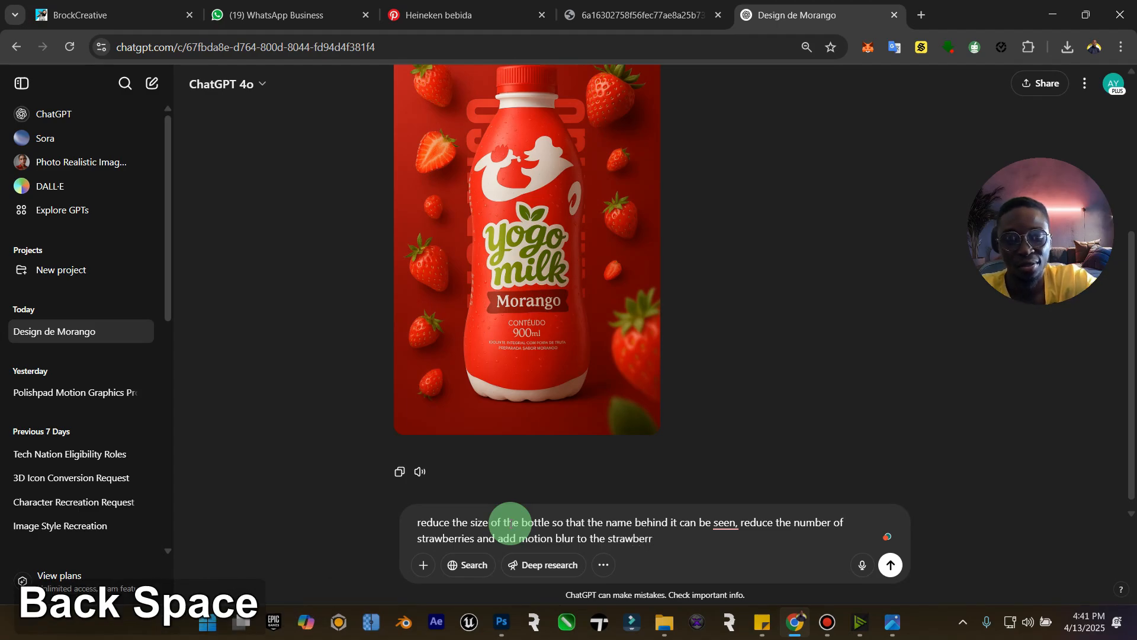
{"action": "type", "text": "ies"}
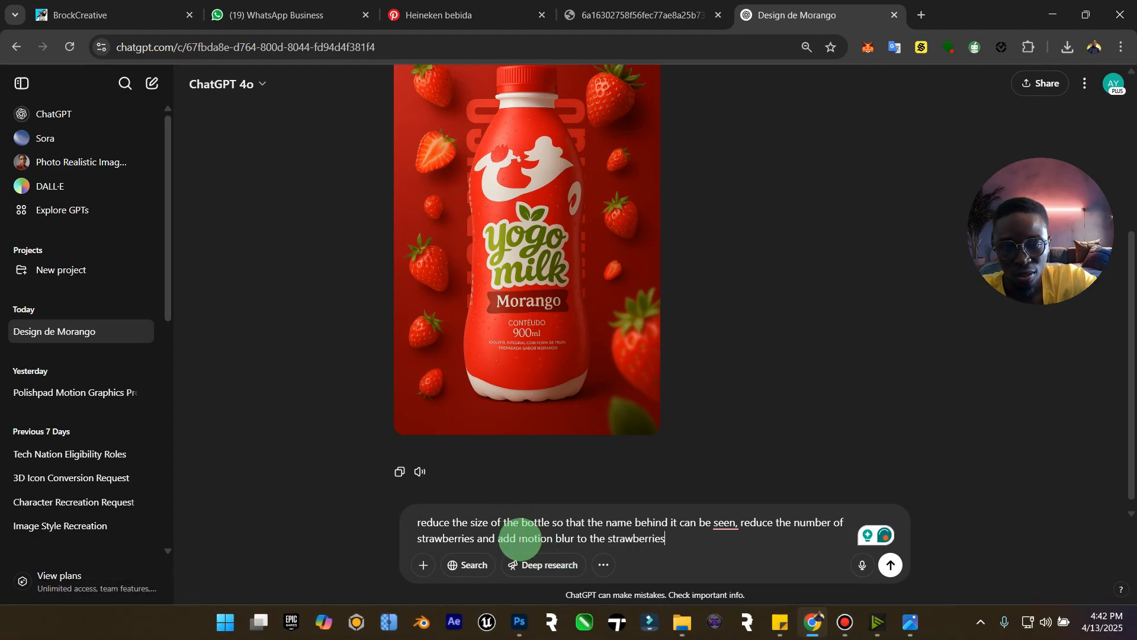
- Insert "subtle" before "motion blur" in the follow-up prompt and send it
{"action": "left_click", "coordinate": [521, 539]}
{"action": "type", "text": "subtle"}
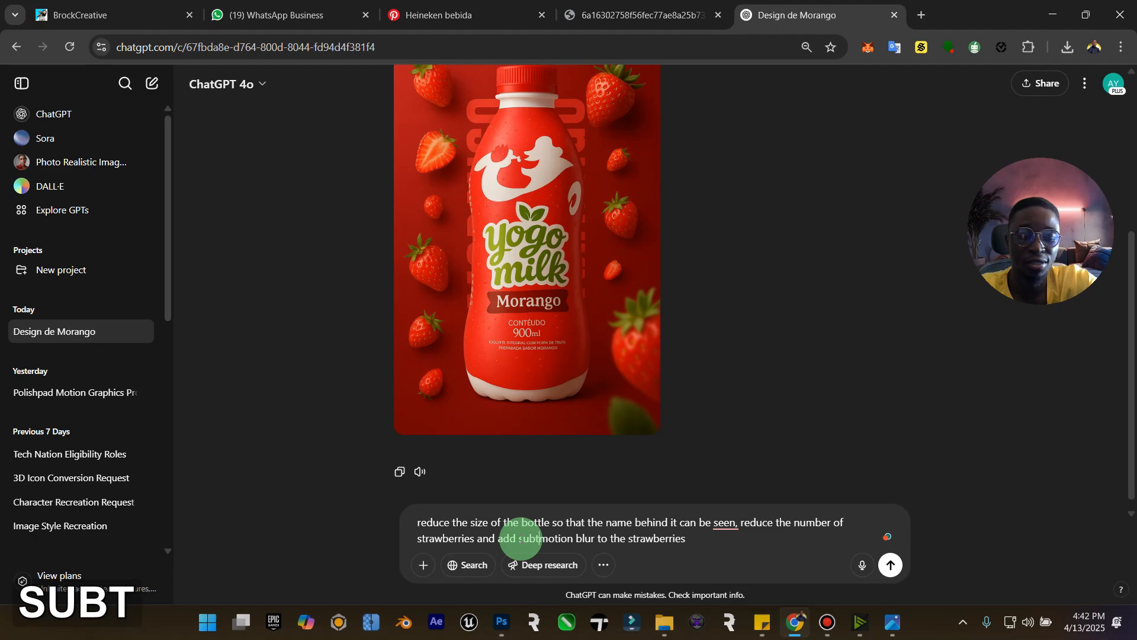
{"action": "key", "text": "Return"}
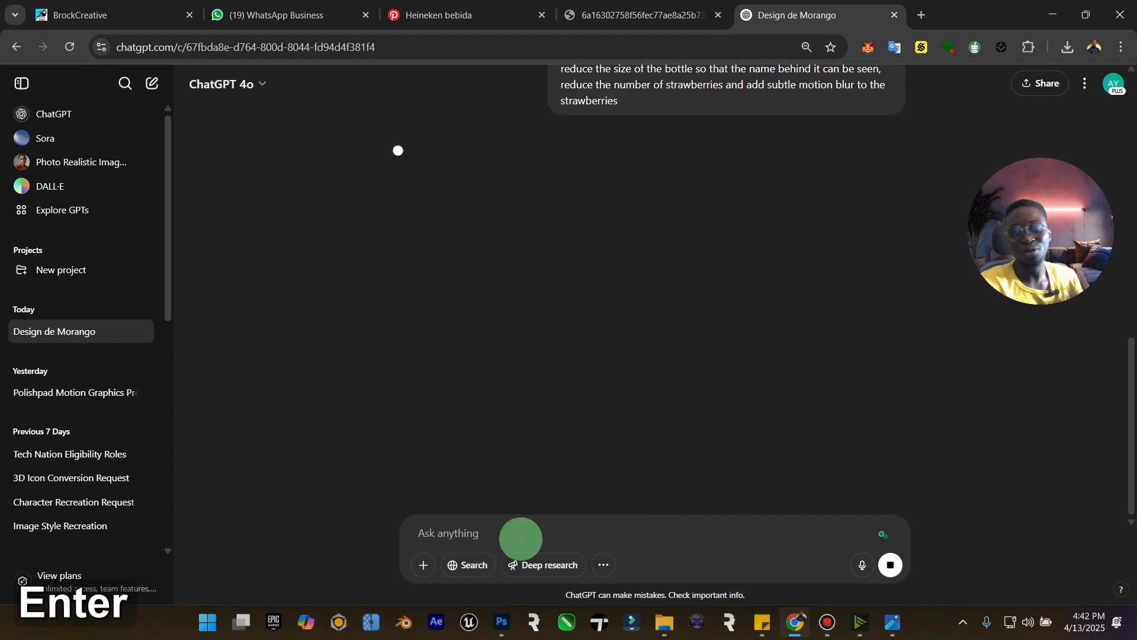
- Review the first prompt and generated poster against the original Heineken image, and return to the poster being regenerated in ChatGPT
{"action": "scroll", "coordinate": [496, 446], "scroll_direction": "up", "scroll_amount": 10}
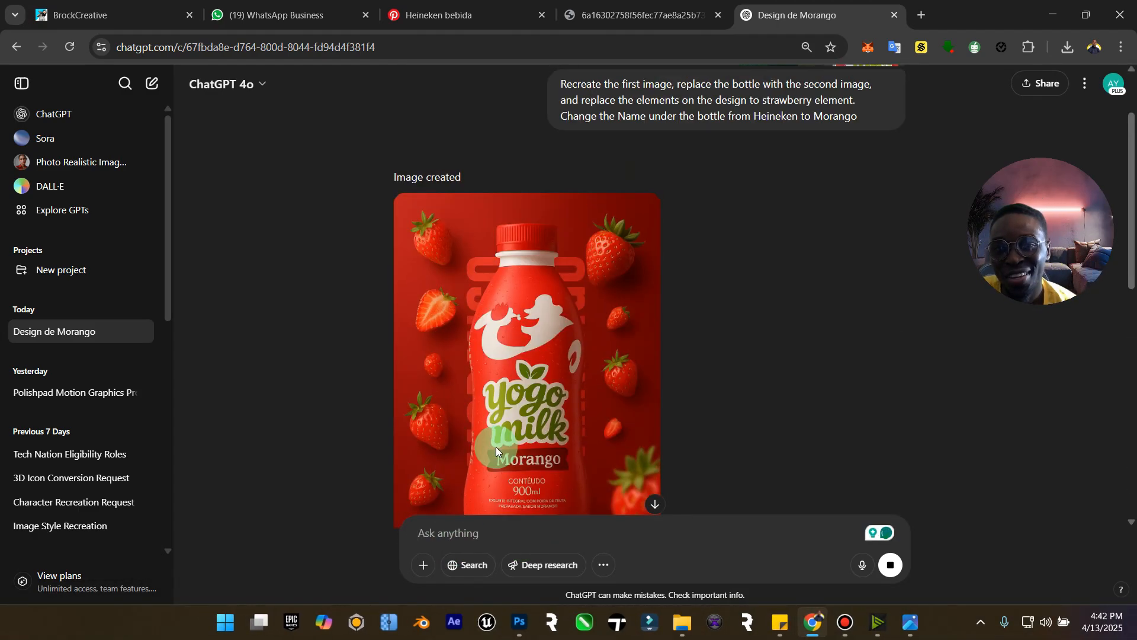
{"action": "scroll", "coordinate": [529, 403], "scroll_direction": "up", "scroll_amount": 2}
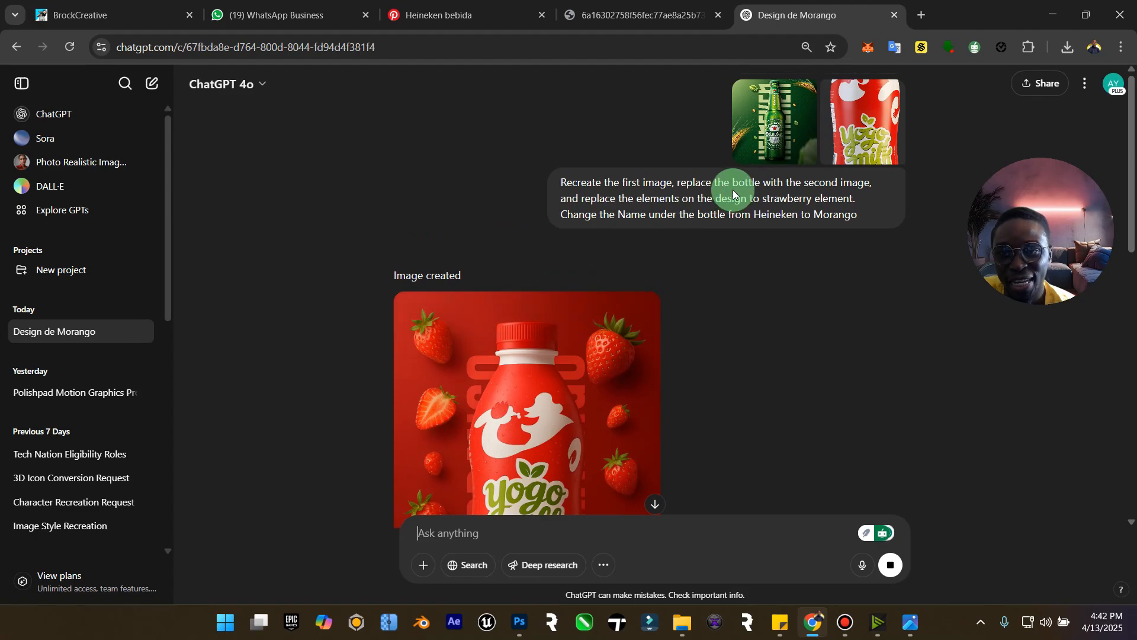
{"action": "left_click", "coordinate": [910, 622]}
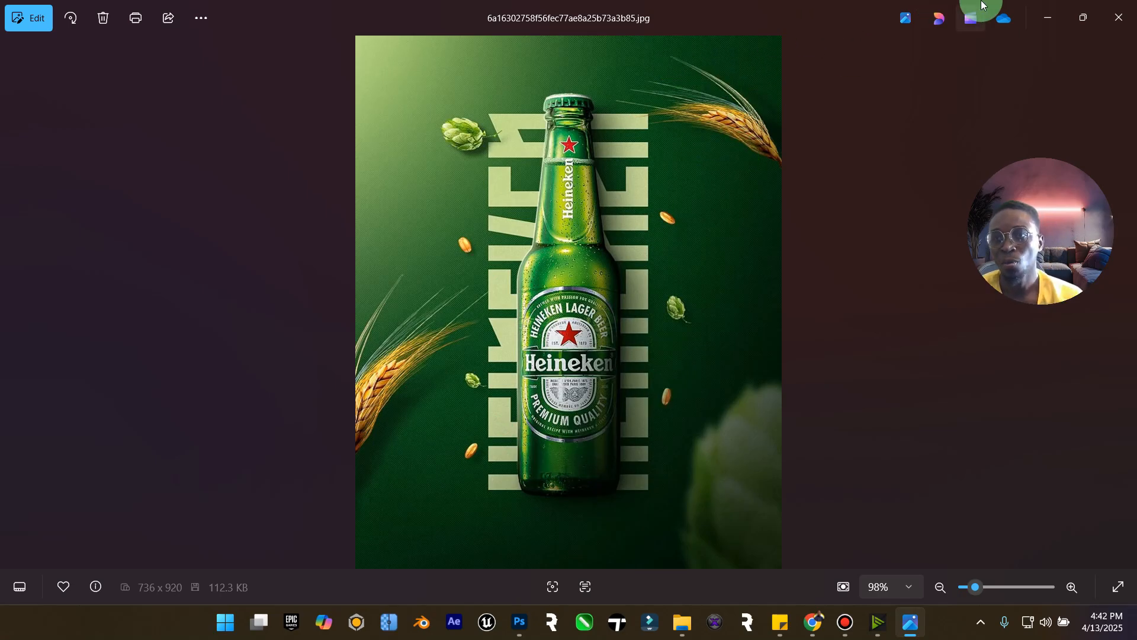
{"action": "left_click", "coordinate": [1047, 17]}
{"action": "scroll", "coordinate": [598, 367], "scroll_direction": "down", "scroll_amount": 3}
{"action": "scroll", "coordinate": [597, 364], "scroll_direction": "down", "scroll_amount": 5}
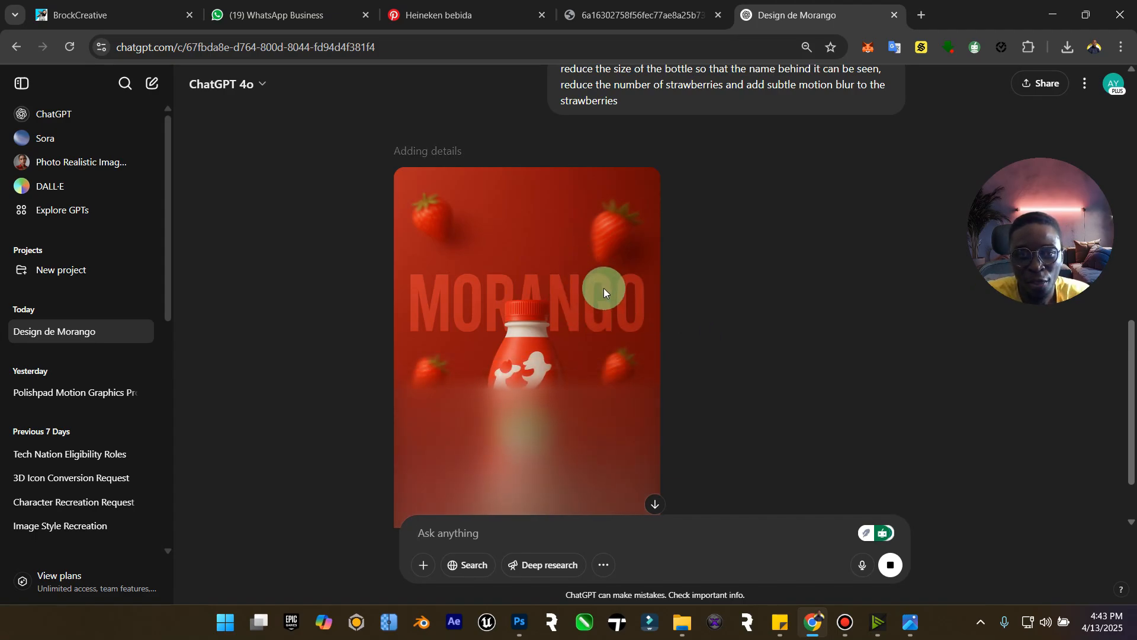
- Compare the first generated poster with the original Heineken image and the pngwing.com.png bottle image, checking the bottle's label and colours
{"action": "scroll", "coordinate": [574, 308], "scroll_direction": "up", "scroll_amount": 4}
{"action": "scroll", "coordinate": [574, 313], "scroll_direction": "up", "scroll_amount": 4}
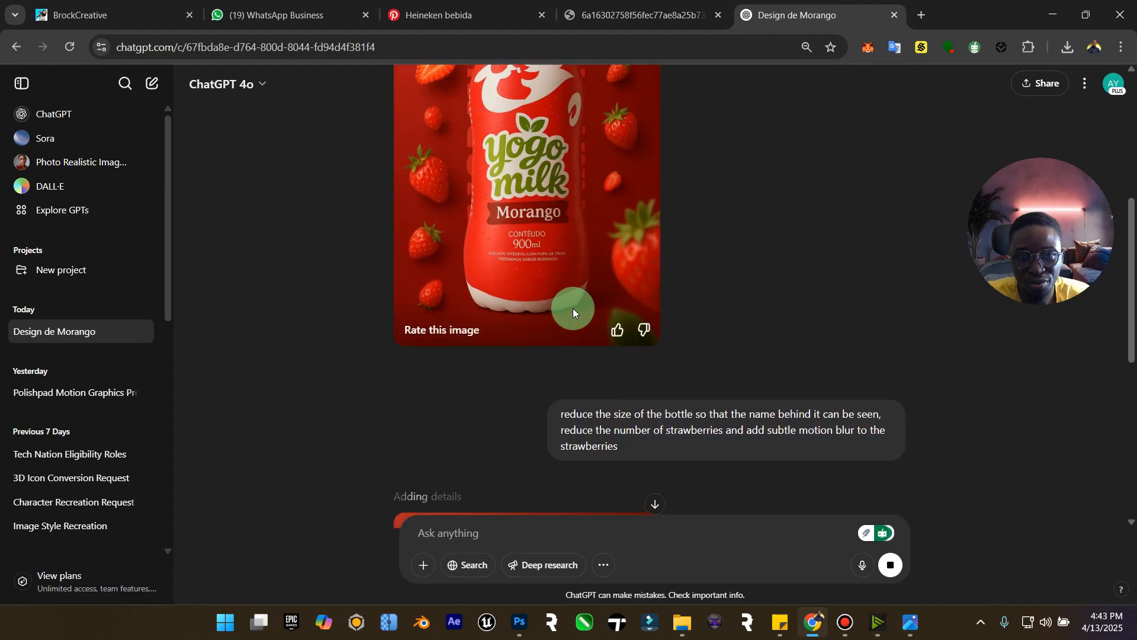
{"action": "left_click", "coordinate": [910, 622]}
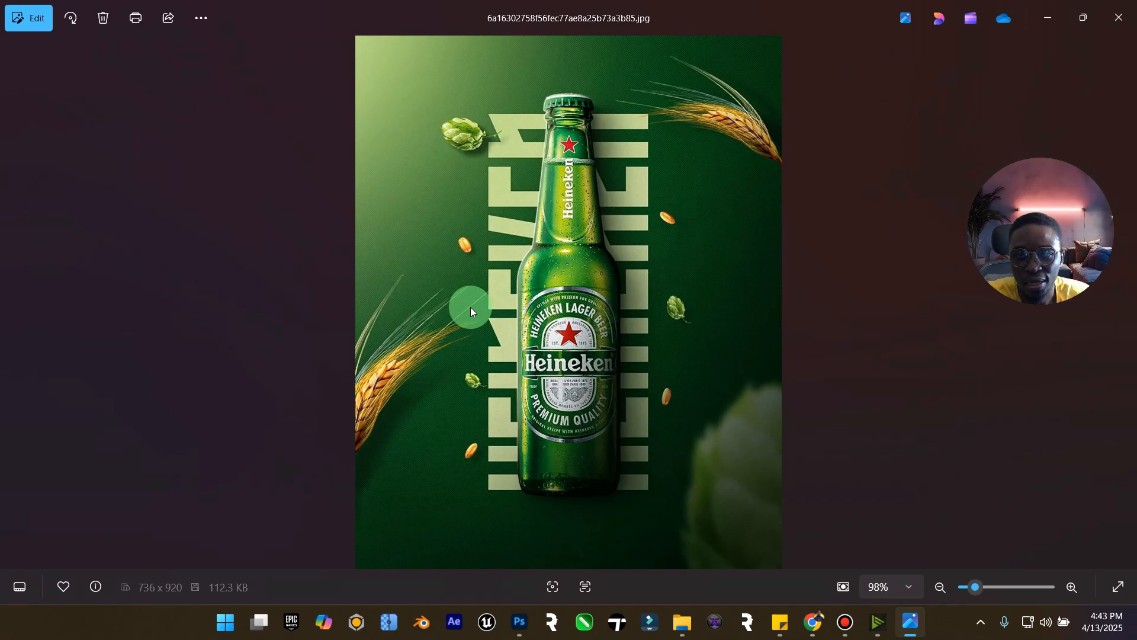
{"action": "left_click", "coordinate": [13, 306]}
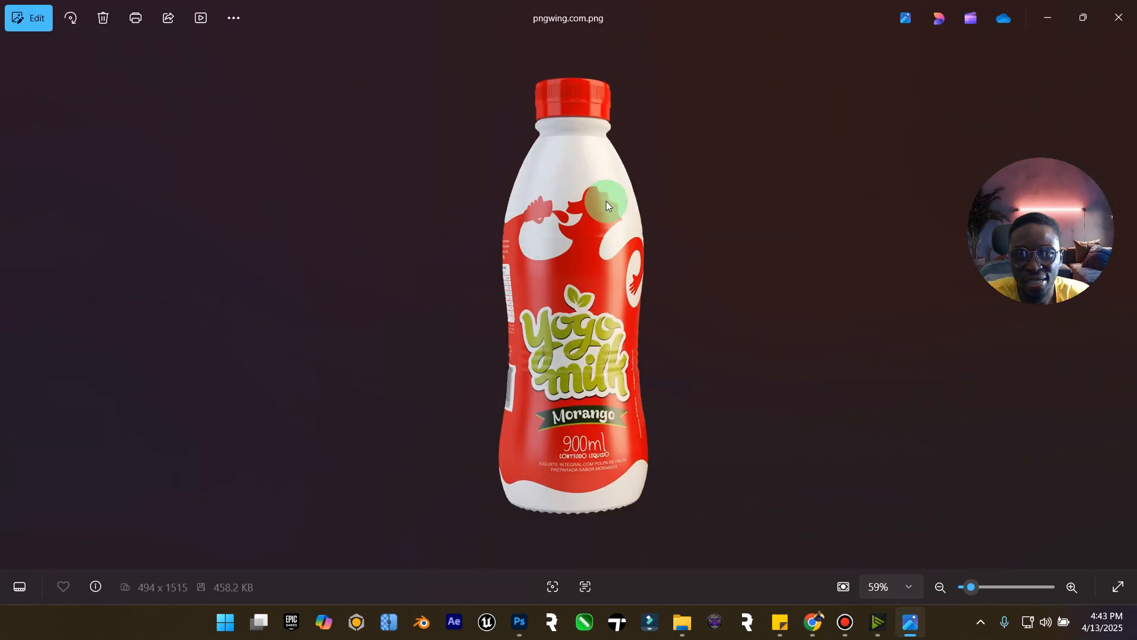
{"action": "left_click", "coordinate": [1052, 20]}
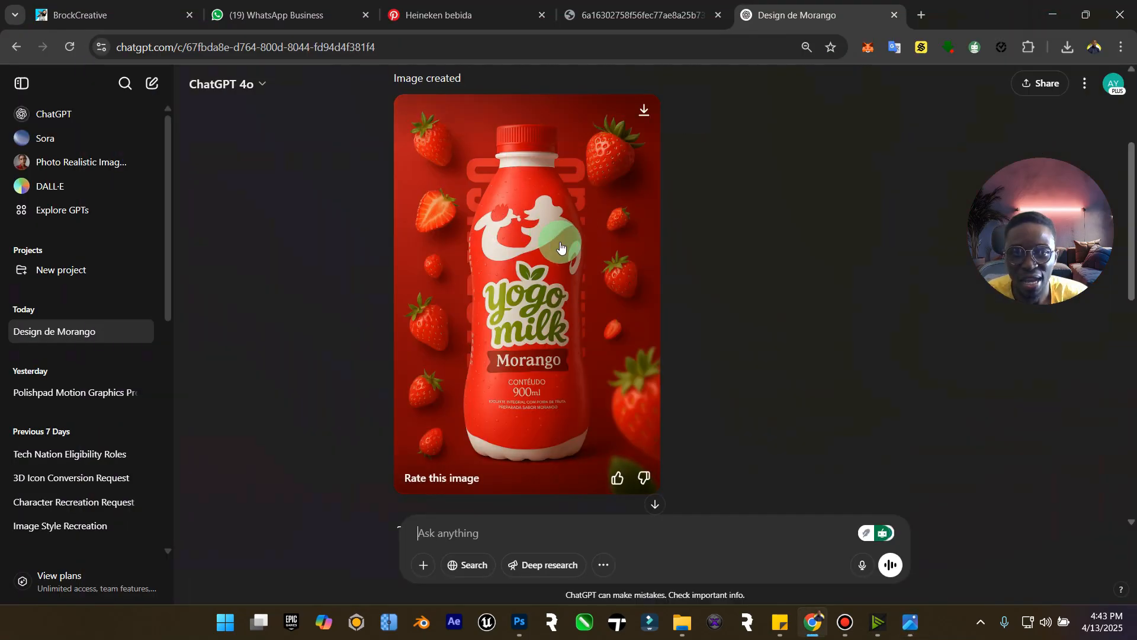
{"action": "left_click", "coordinate": [910, 625]}
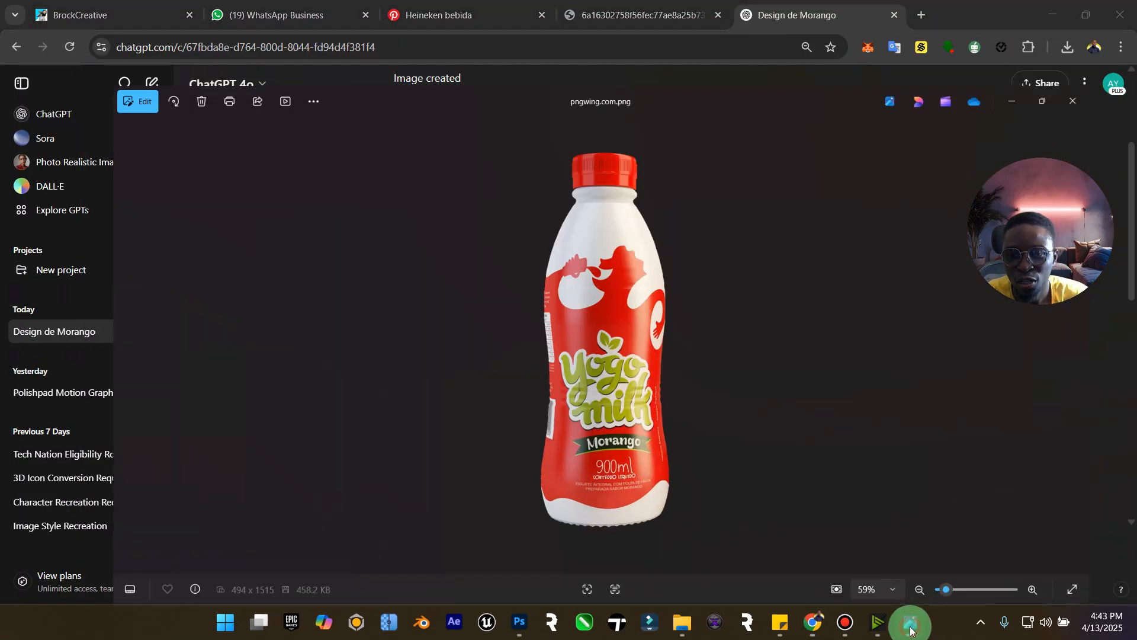
{"action": "left_click", "coordinate": [910, 625]}
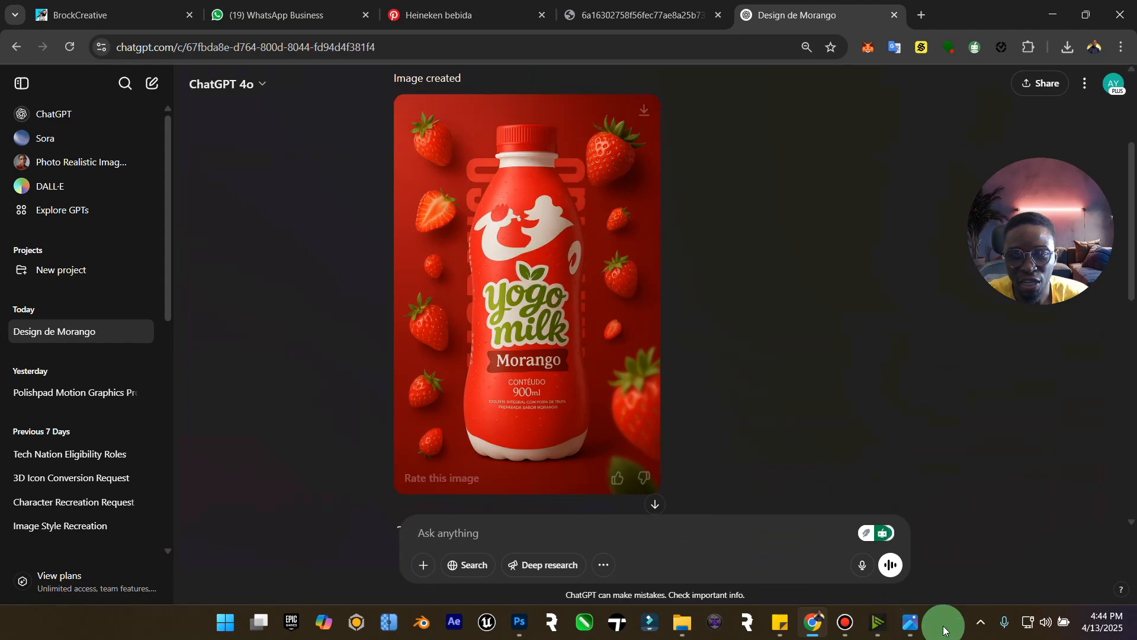
{"action": "left_click", "coordinate": [910, 625]}
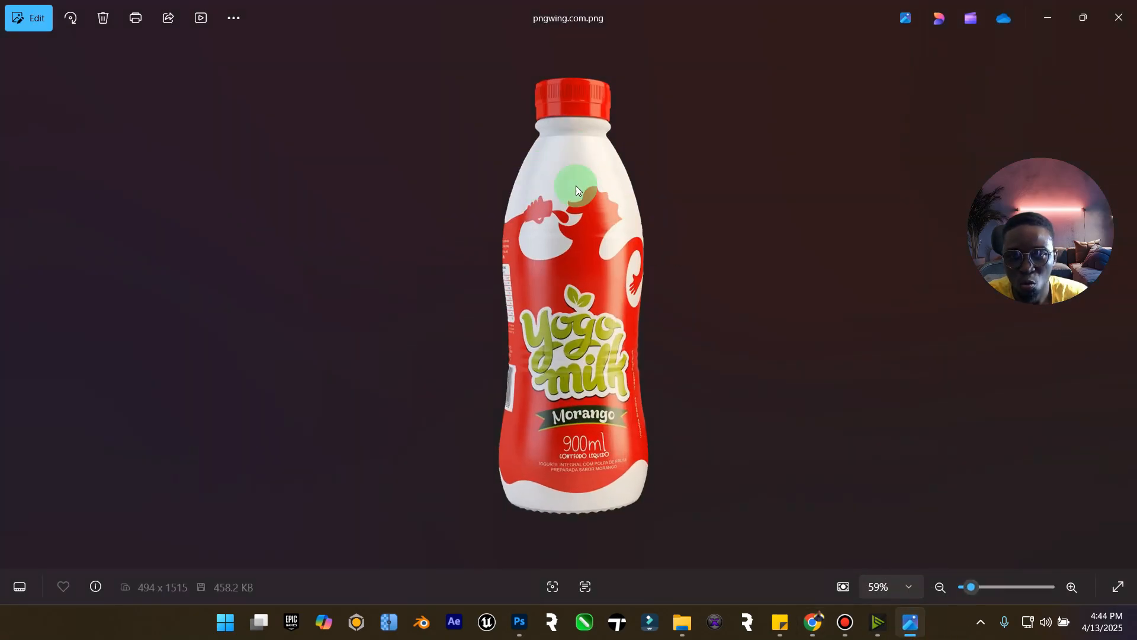
{"action": "left_click", "coordinate": [1047, 11]}
- Examine the regenerated Morango poster beside the first version, enlarge it to inspect the bottle, lettering and strawberries, and close the enlarged view
{"action": "scroll", "coordinate": [553, 292], "scroll_direction": "down", "scroll_amount": 5}
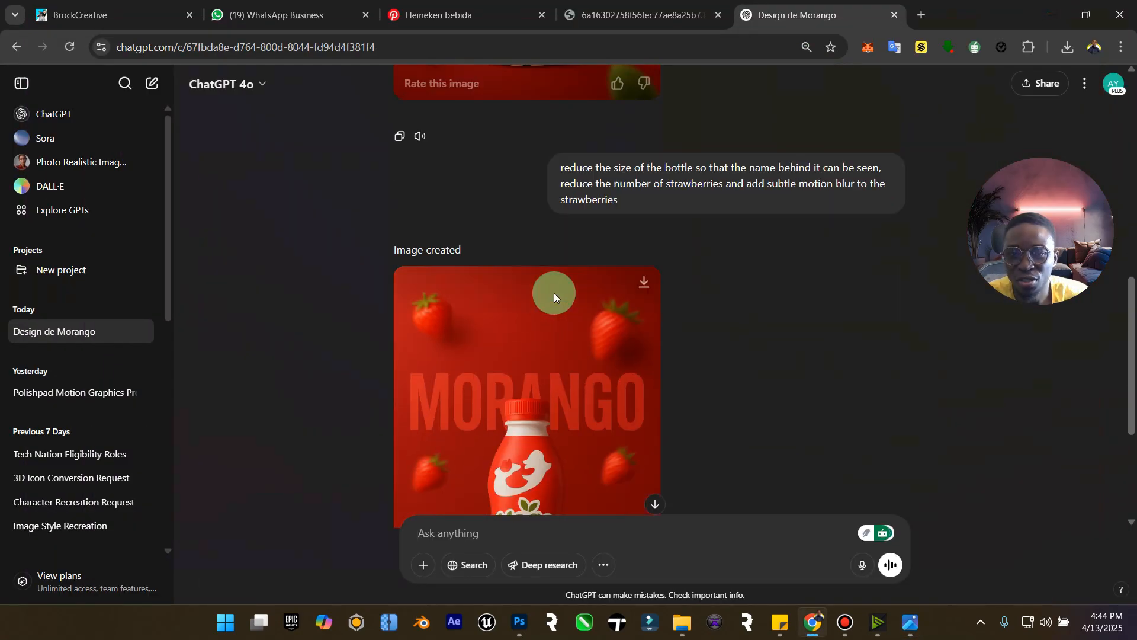
{"action": "scroll", "coordinate": [553, 292], "scroll_direction": "down", "scroll_amount": 3}
{"action": "scroll", "coordinate": [521, 261], "scroll_direction": "up", "scroll_amount": 3}
{"action": "scroll", "coordinate": [523, 239], "scroll_direction": "down", "scroll_amount": 3}
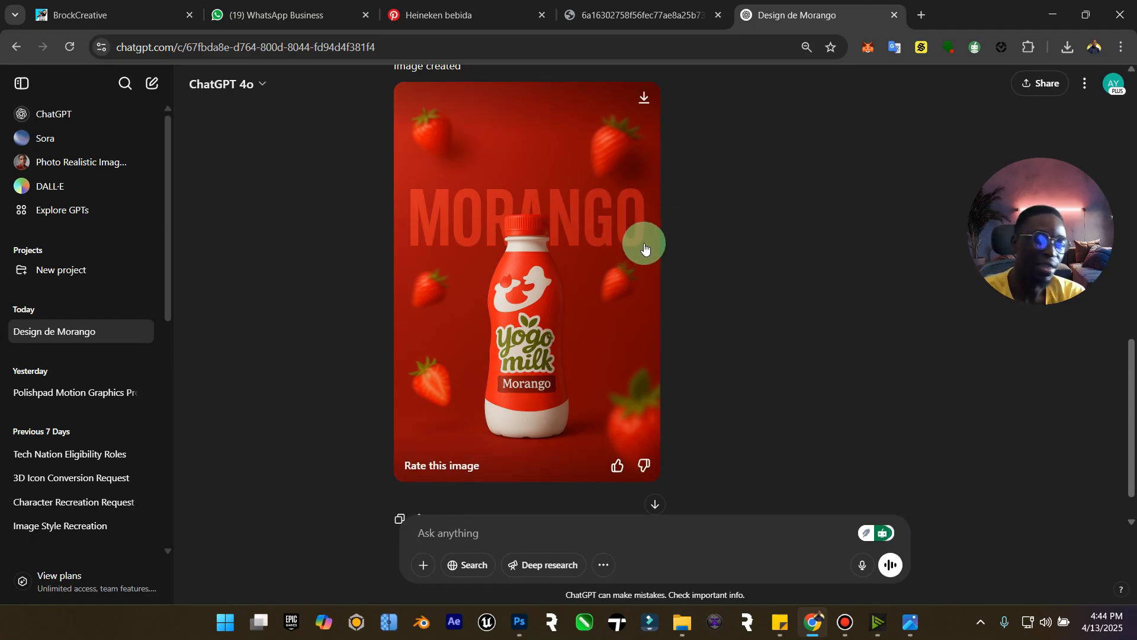
{"action": "scroll", "coordinate": [644, 248], "scroll_direction": "up", "scroll_amount": 15}
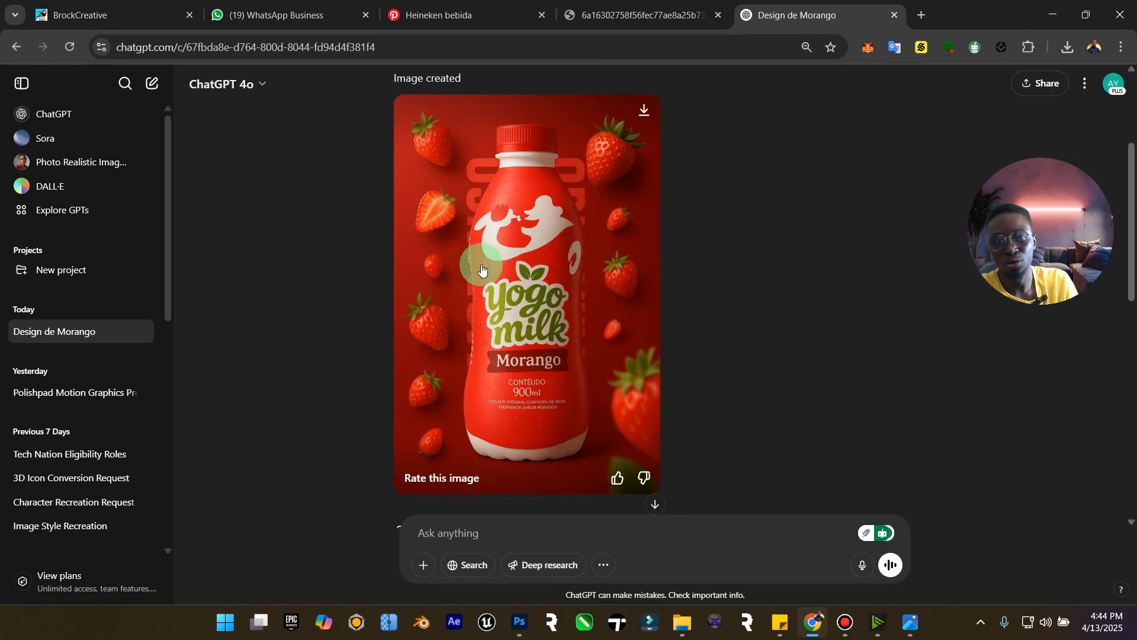
{"action": "scroll", "coordinate": [491, 263], "scroll_direction": "down", "scroll_amount": 10}
{"action": "left_click", "coordinate": [505, 338]}
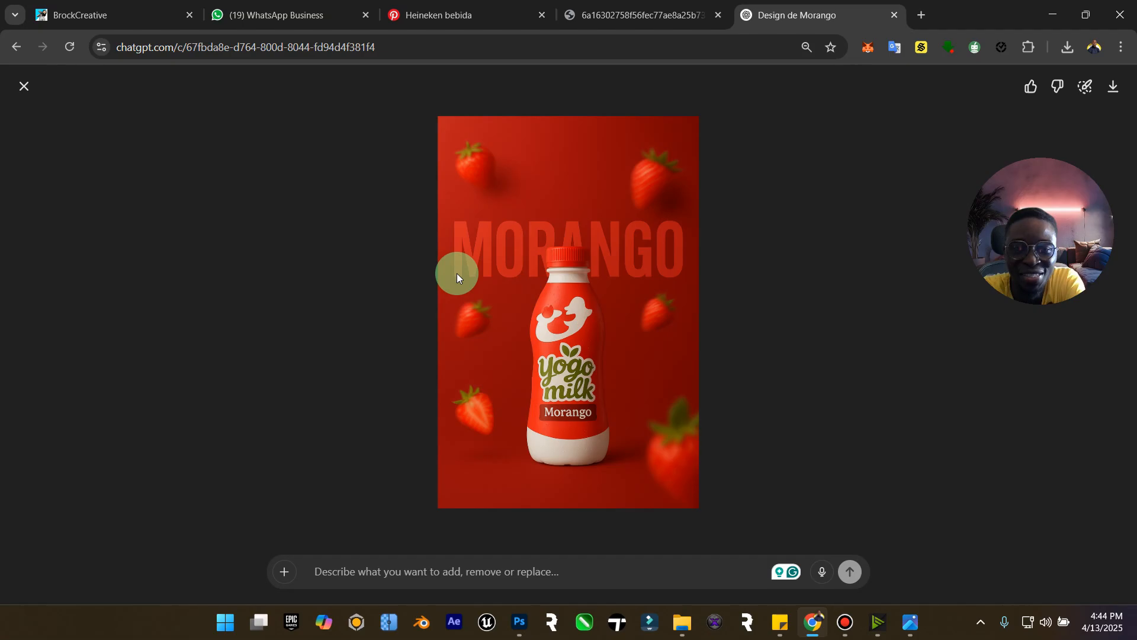
{"action": "left_click", "coordinate": [24, 86]}
- Review the conversation from the original prompt and attached images through the follow-up prompt to the regenerated poster
{"action": "scroll", "coordinate": [709, 374], "scroll_direction": "up", "scroll_amount": 5}
{"action": "scroll", "coordinate": [709, 374], "scroll_direction": "up", "scroll_amount": 6}
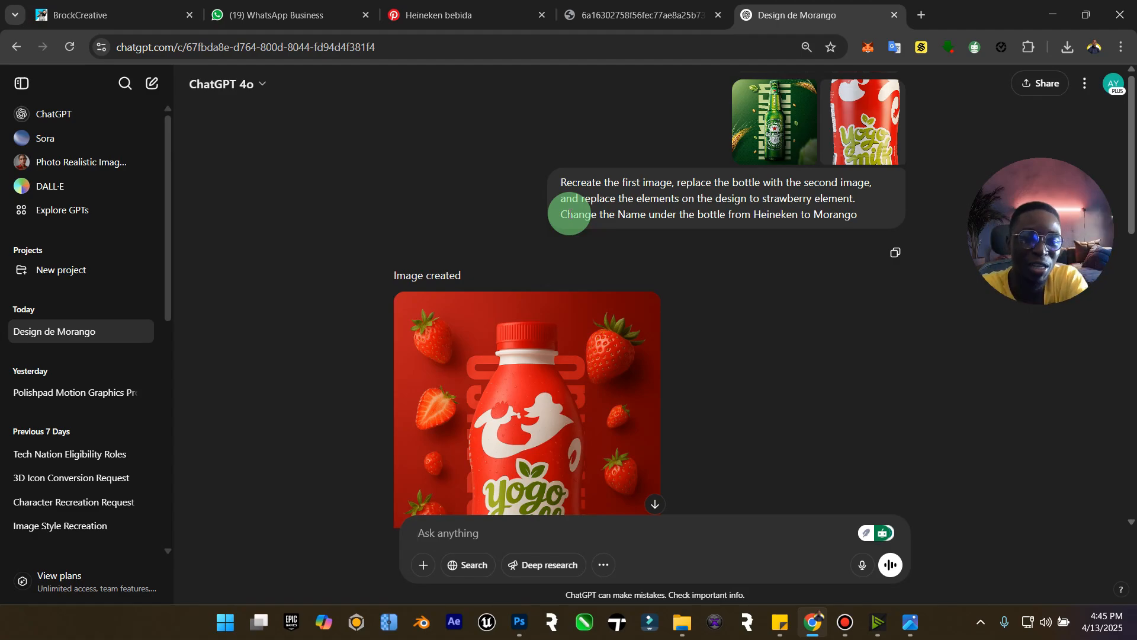
{"action": "scroll", "coordinate": [550, 214], "scroll_direction": "down", "scroll_amount": 6}
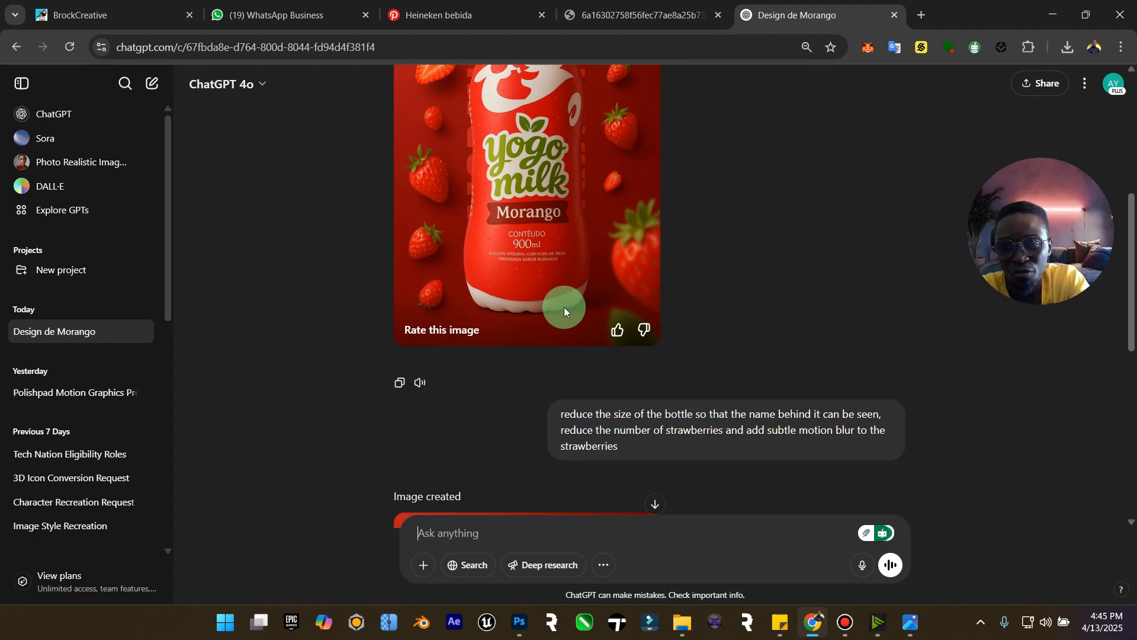
{"action": "scroll", "coordinate": [549, 326], "scroll_direction": "down", "scroll_amount": 6}
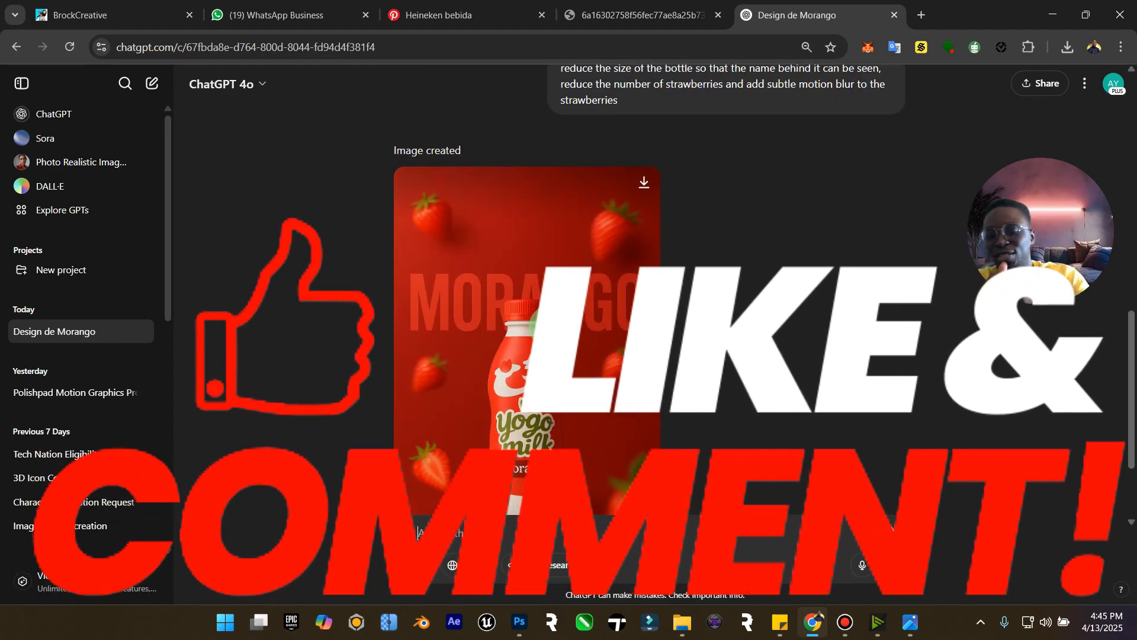